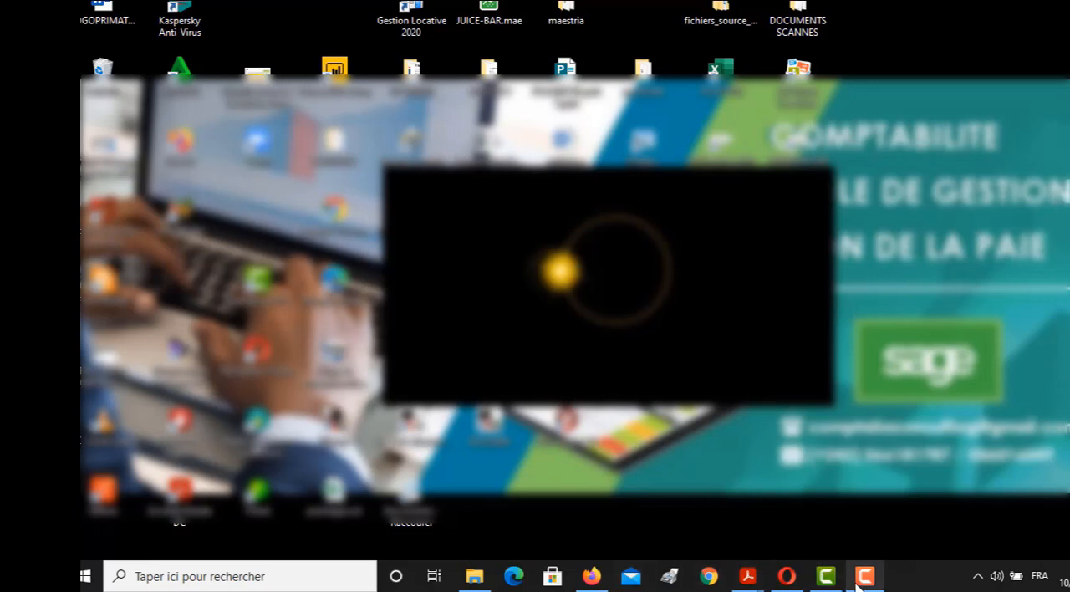
mouse_move(864, 584)
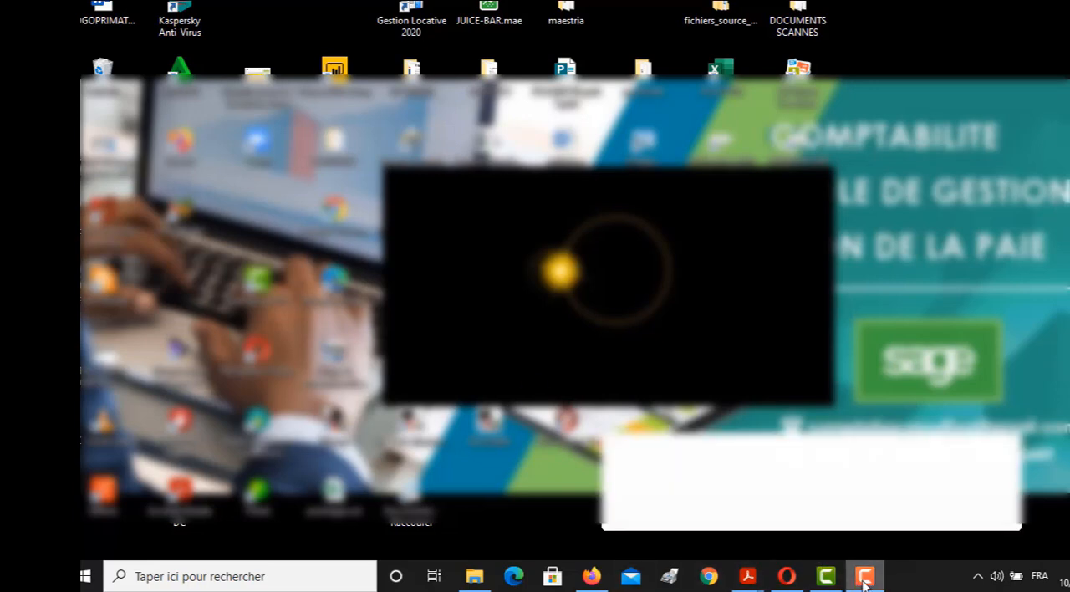
click(863, 583)
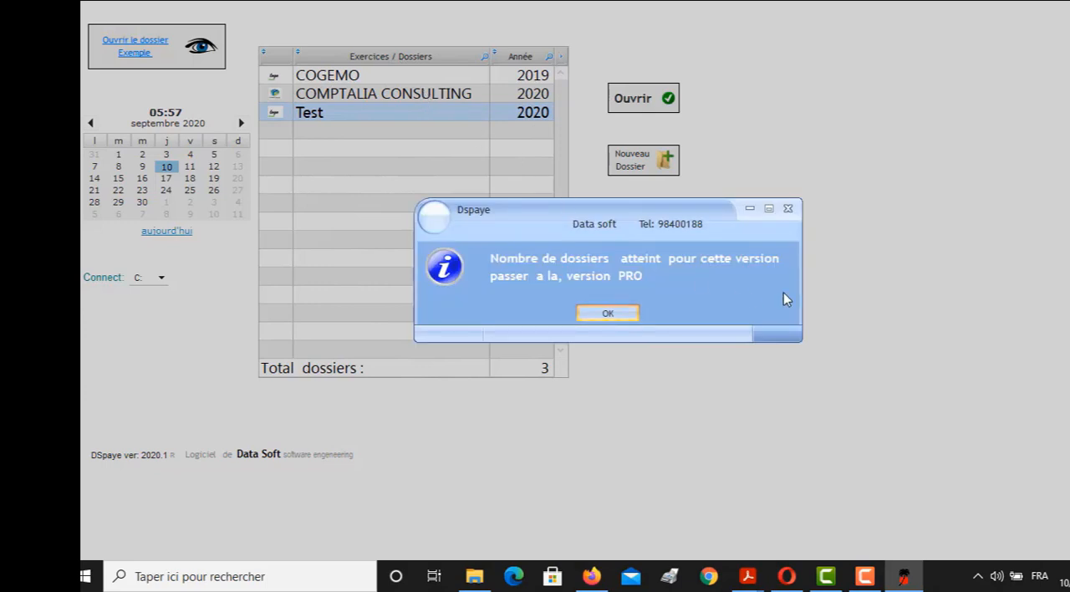
Dismiss the message about the file limit, open the COMPTALIA CONSULTING 2020 payroll file and confirm the password prompt
click(781, 211)
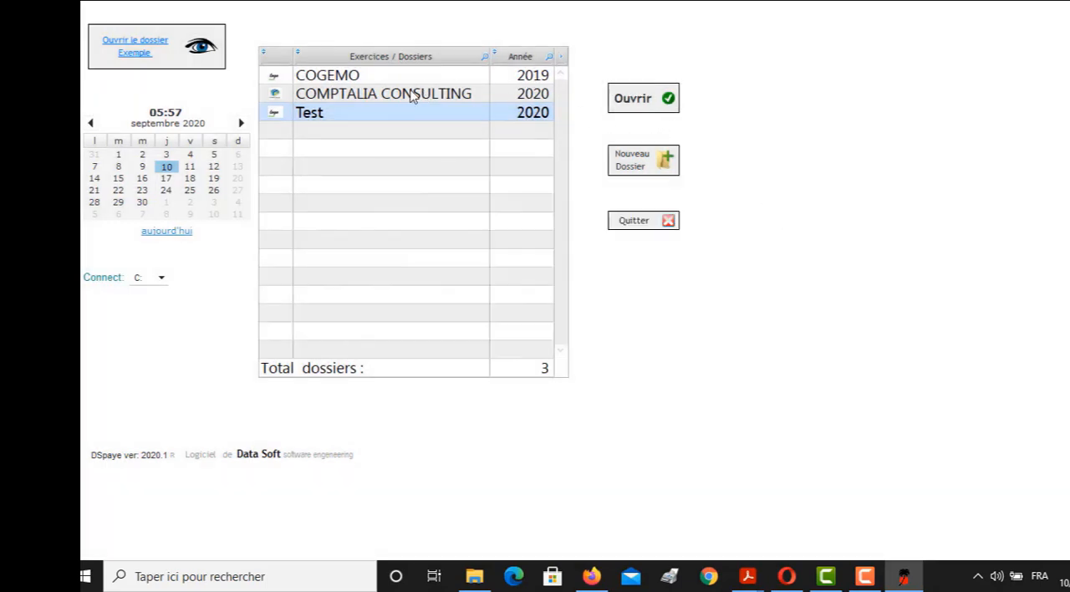
click(480, 95)
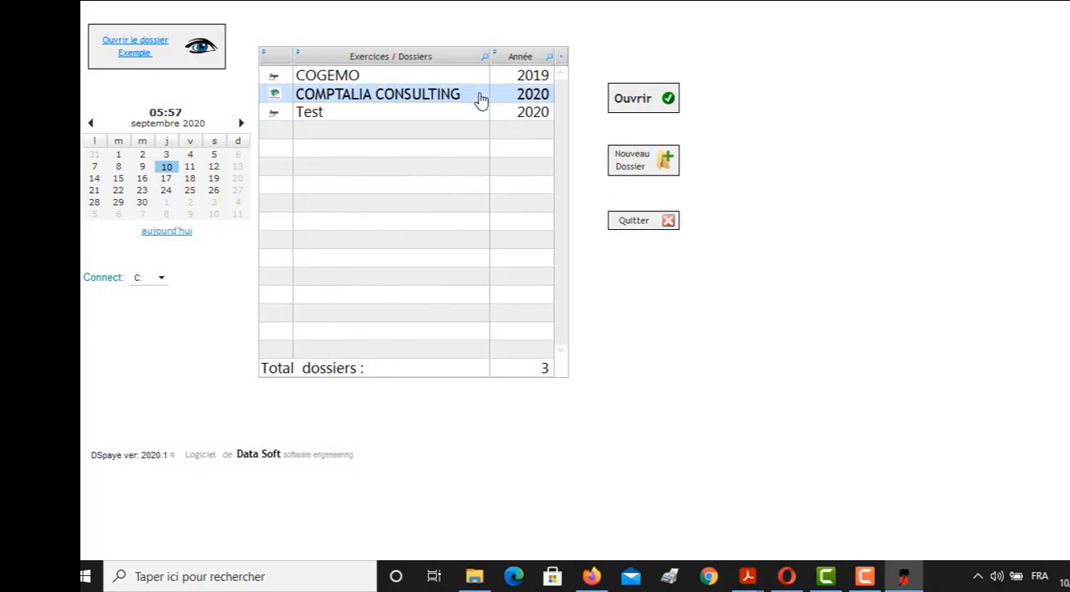
click(631, 106)
click(631, 104)
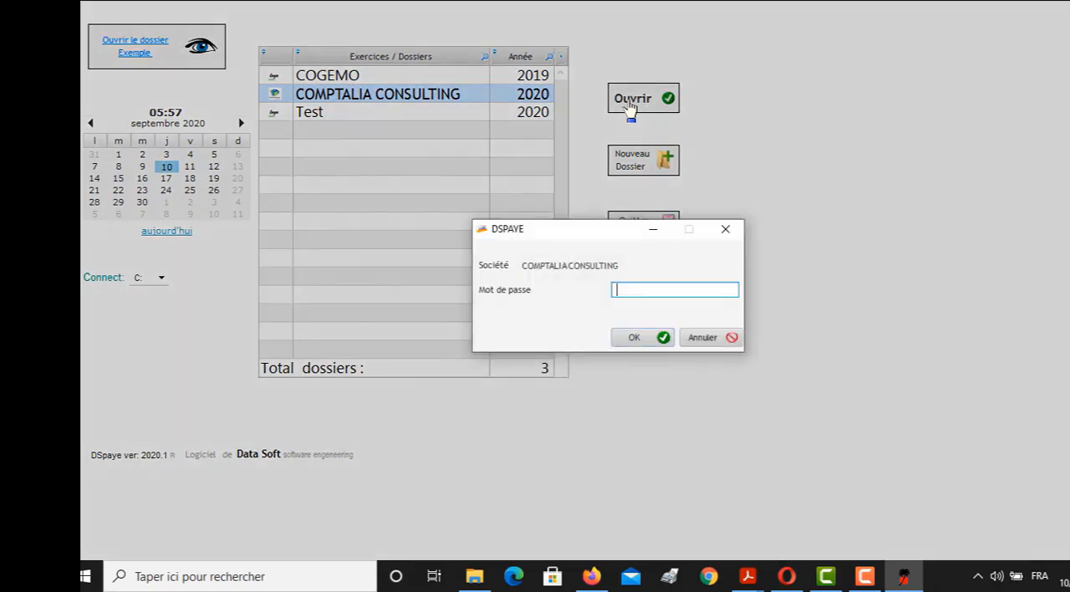
click(636, 337)
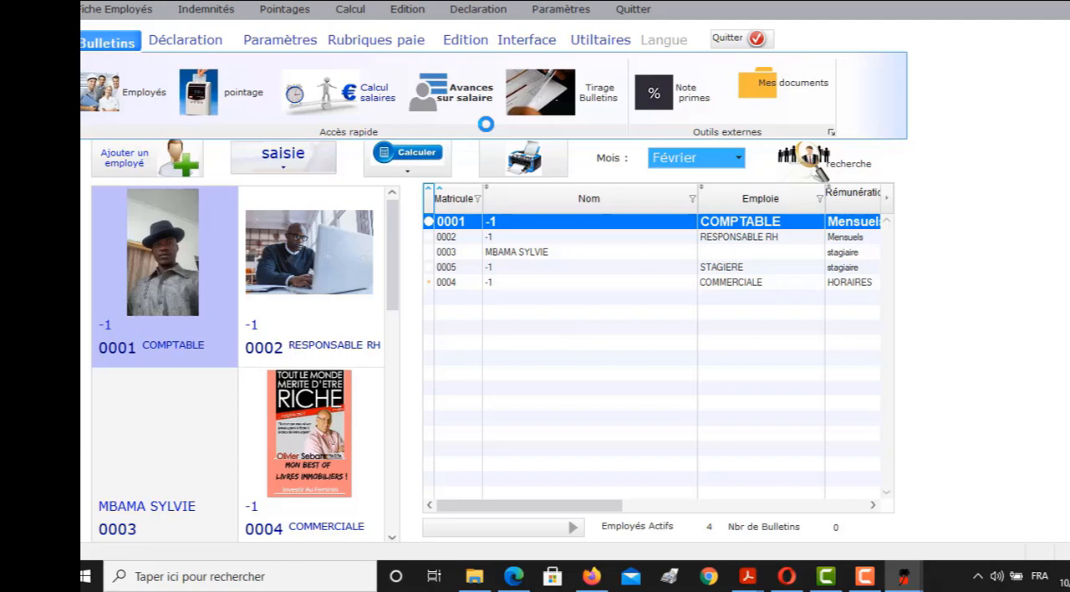
click(851, 586)
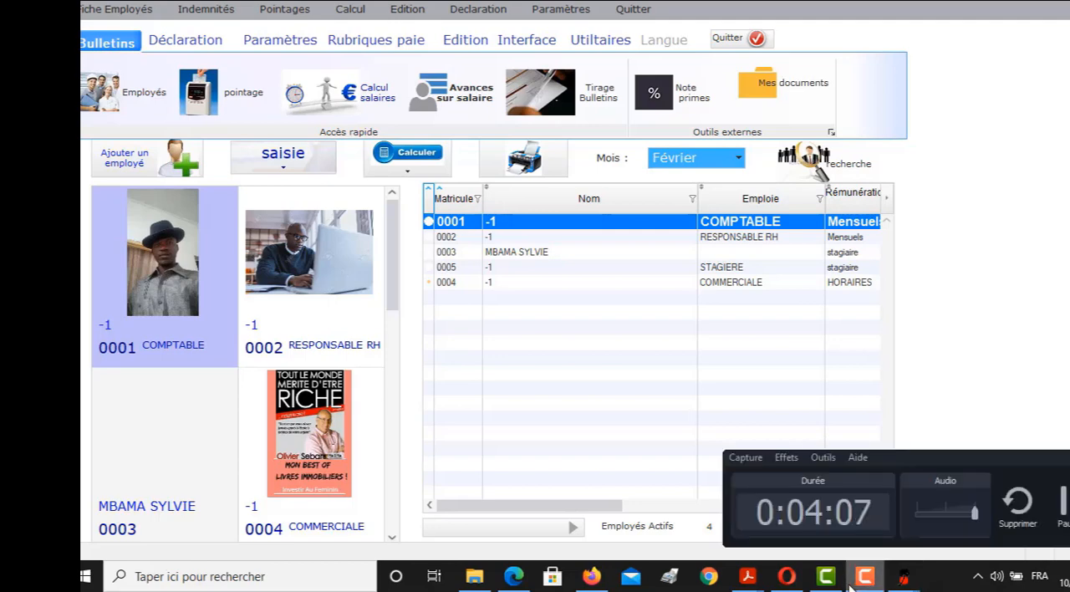
click(1062, 501)
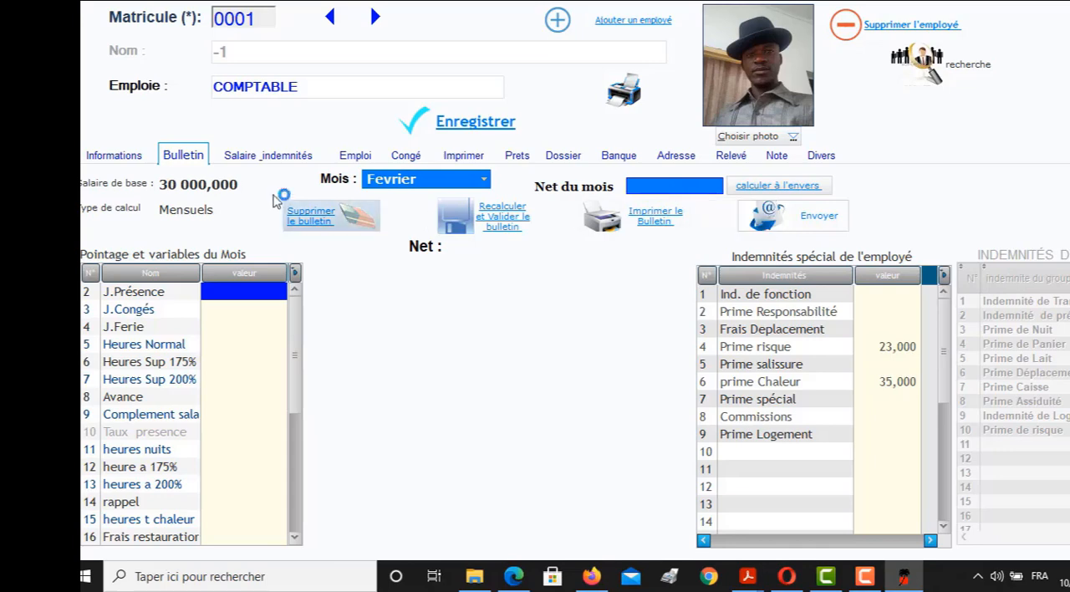
Open the salary and allowance details of the COMPTABLE employee and set the grade to Cadre
click(267, 156)
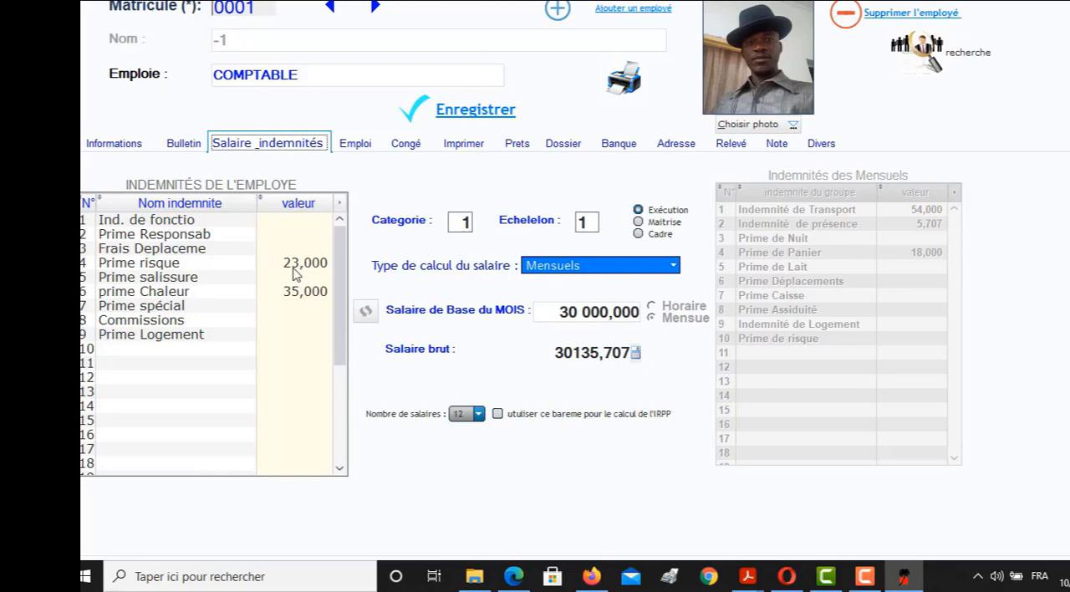
click(297, 265)
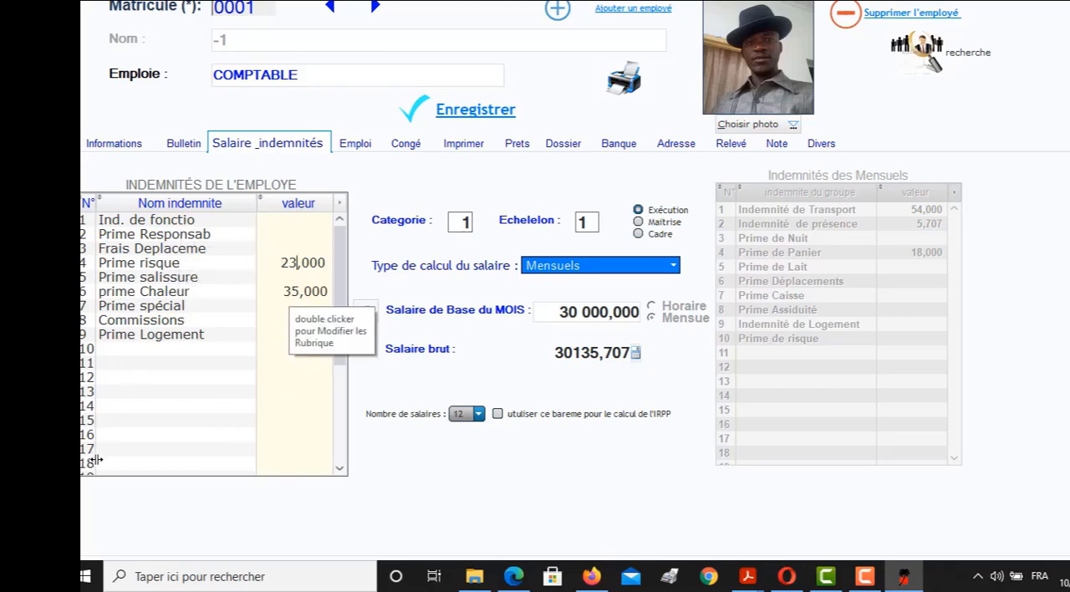
click(639, 222)
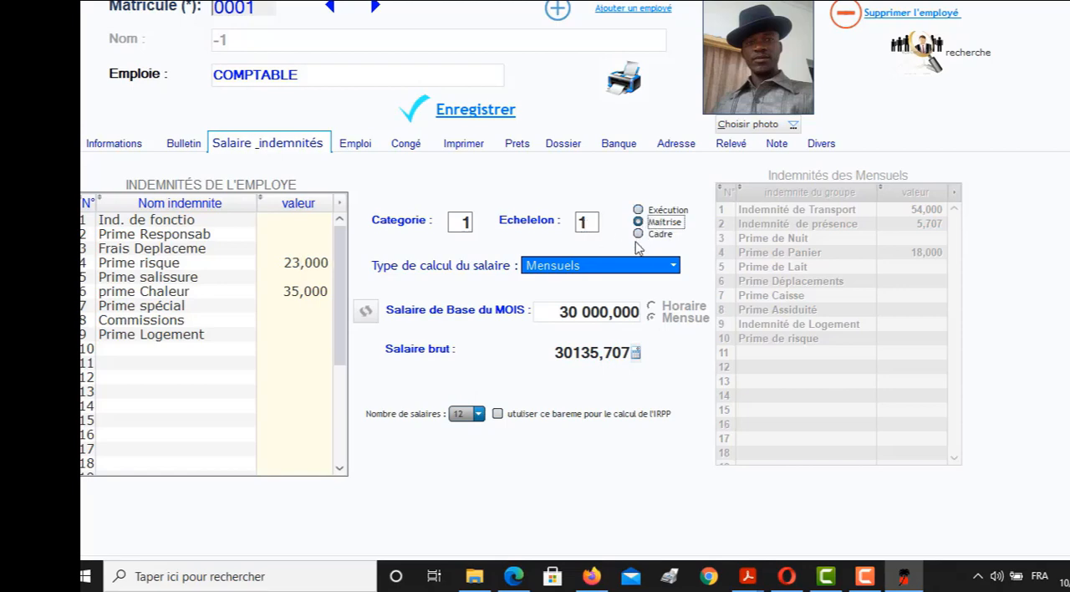
click(638, 235)
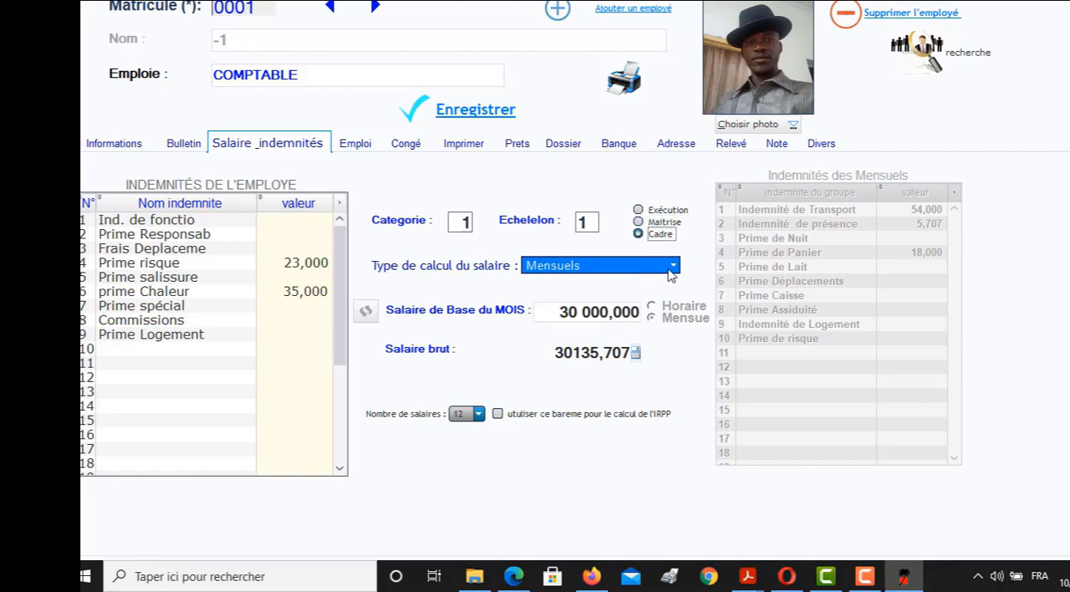
Check the available salary calculation types, keeping Mensuels, and enable the use of this scale for the IRPP calculation
click(673, 269)
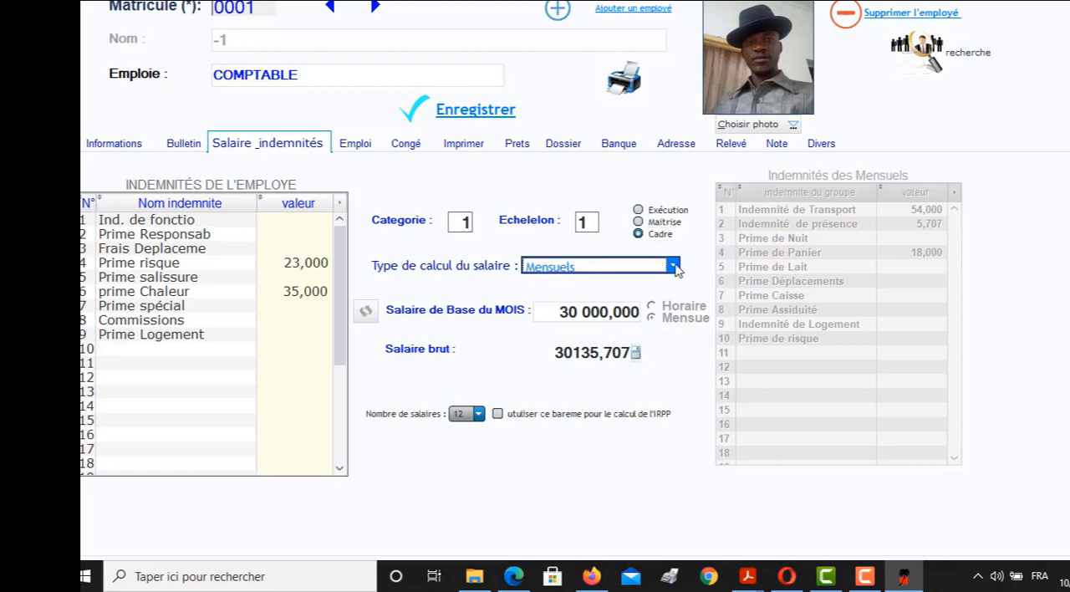
click(675, 265)
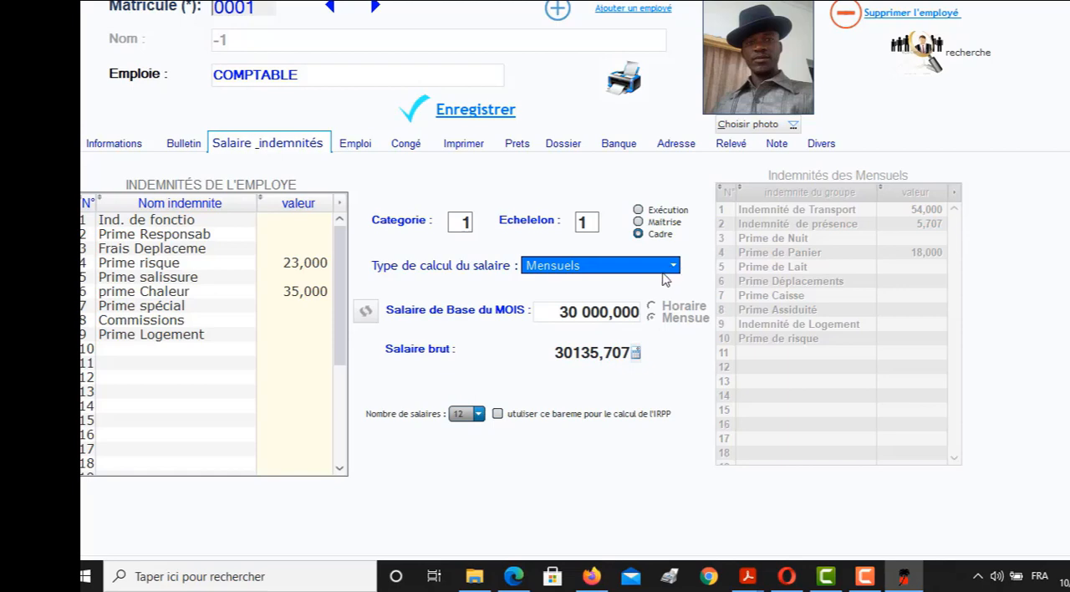
click(662, 272)
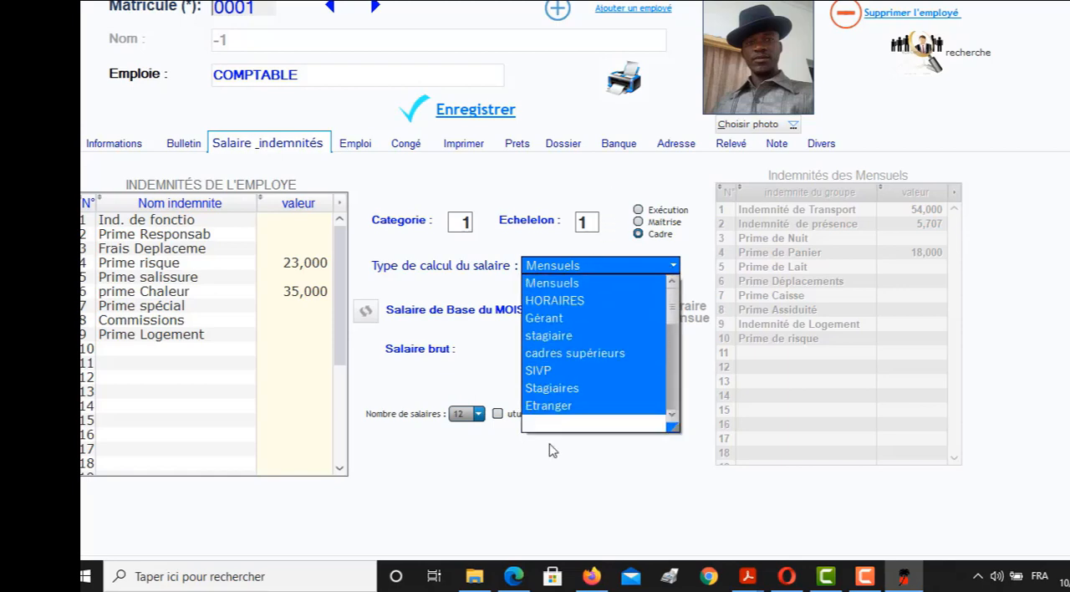
click(589, 188)
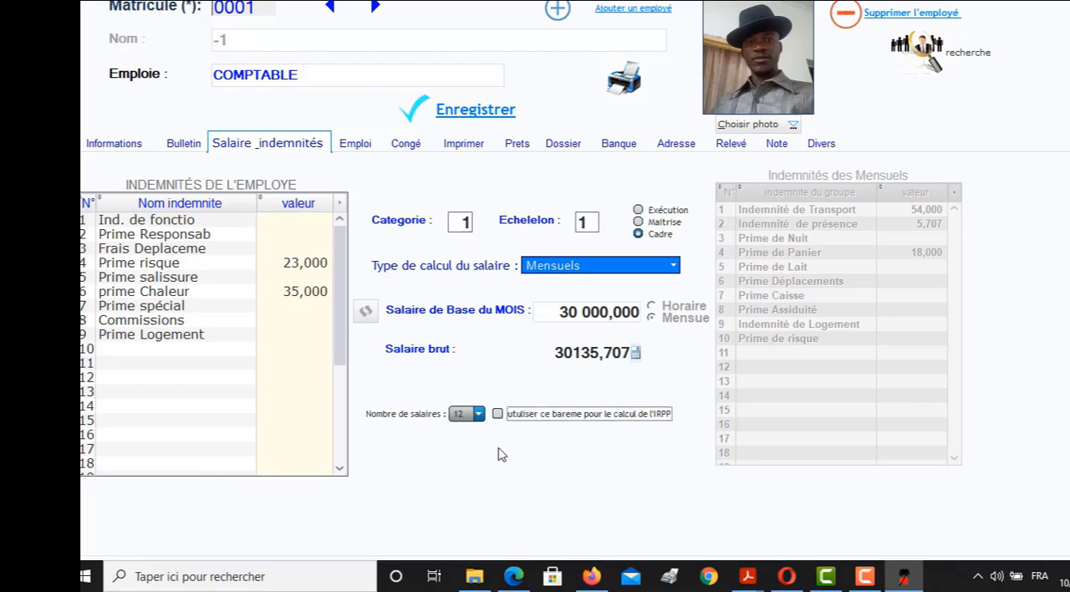
click(499, 418)
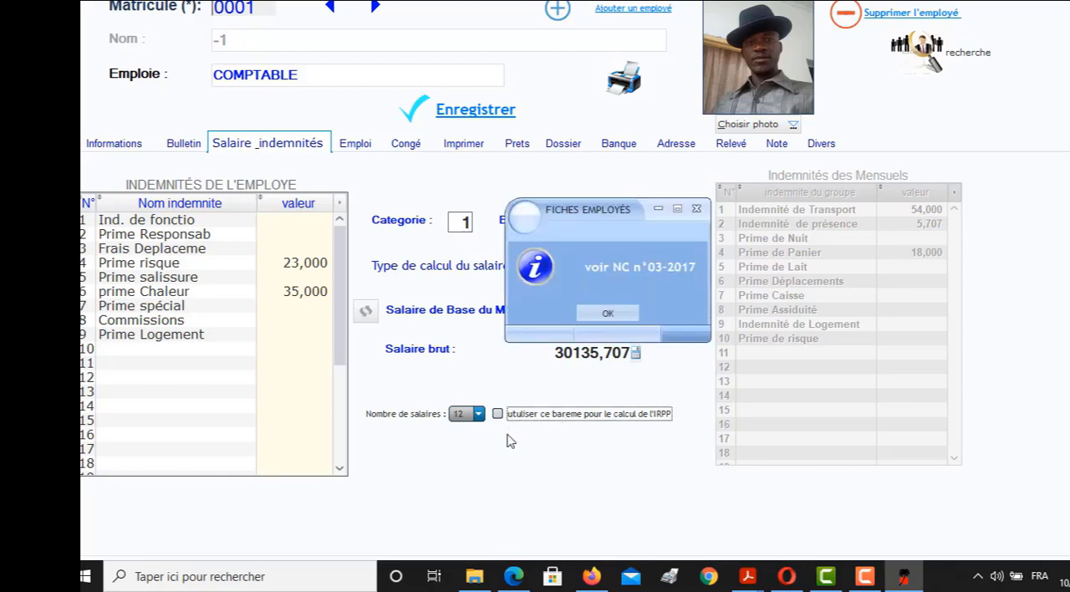
click(607, 315)
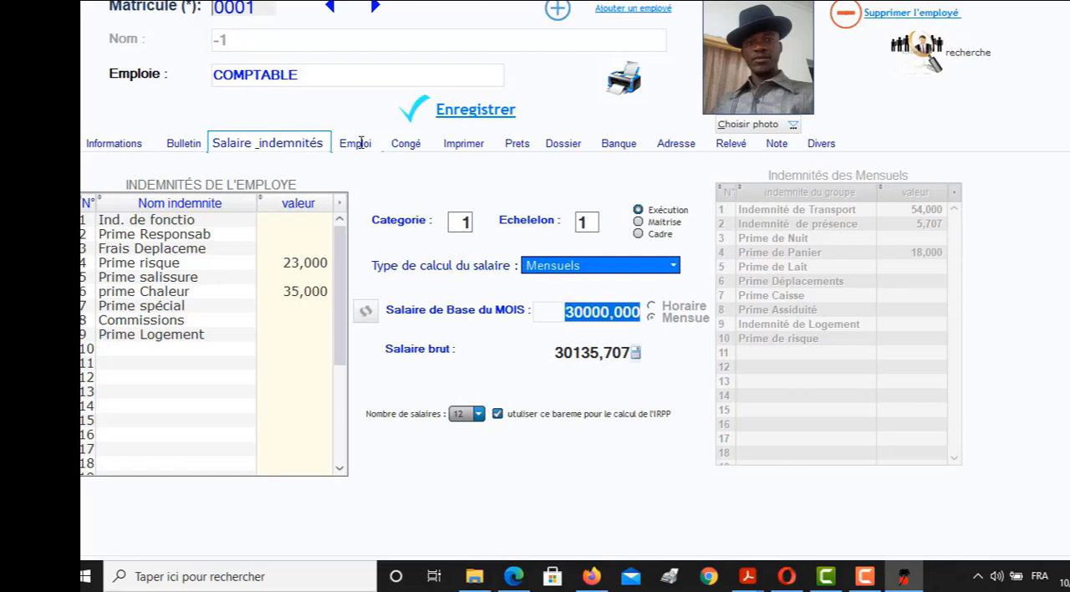
In the employment details, set the employee's entry date to 10/09/2020 and the contract end date to 26/09/2020
click(361, 142)
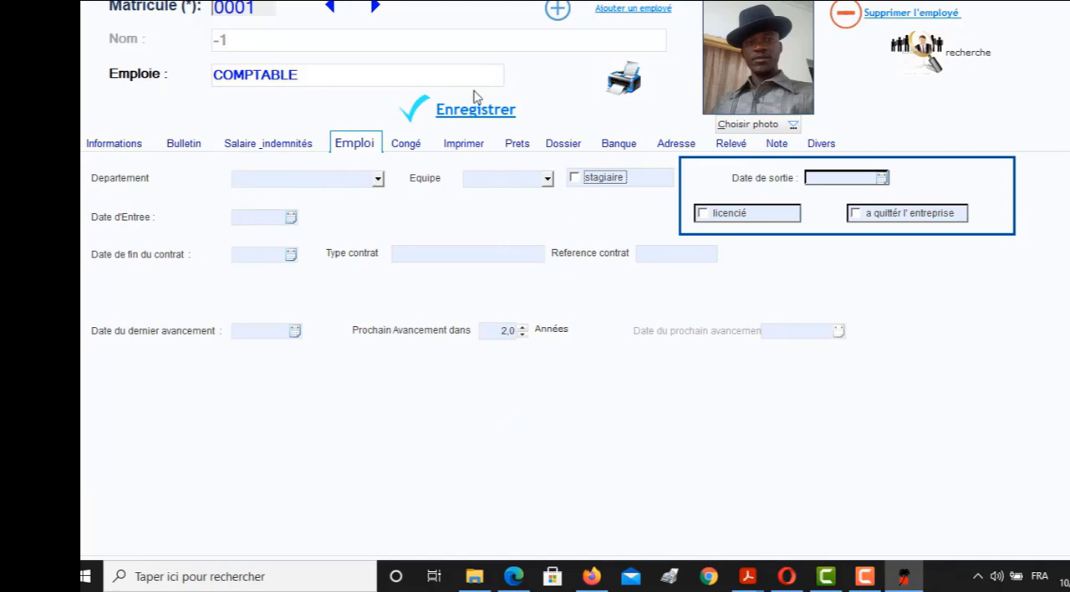
click(378, 180)
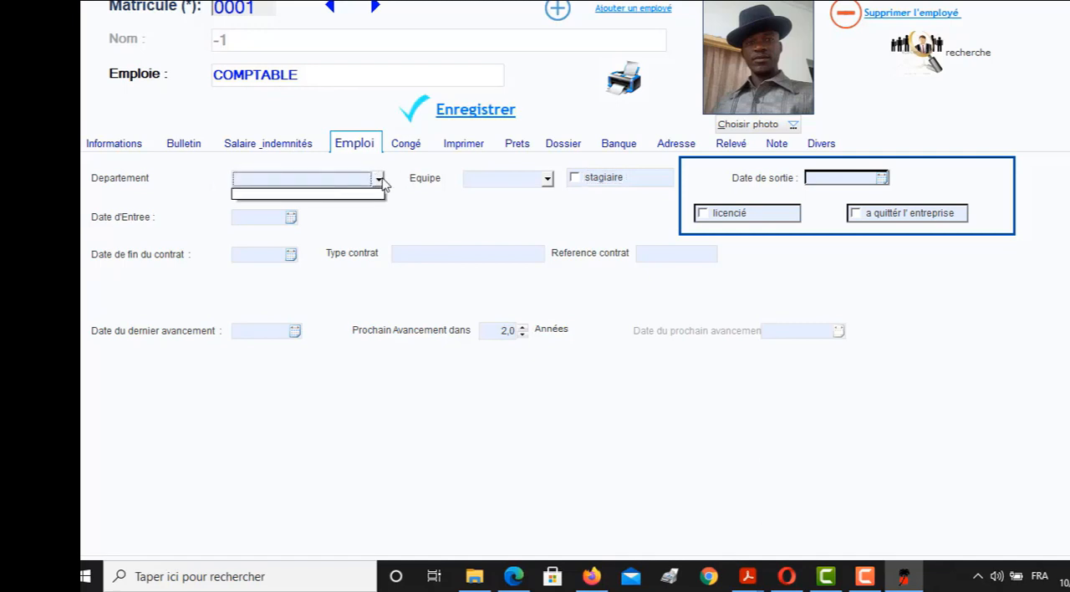
click(379, 180)
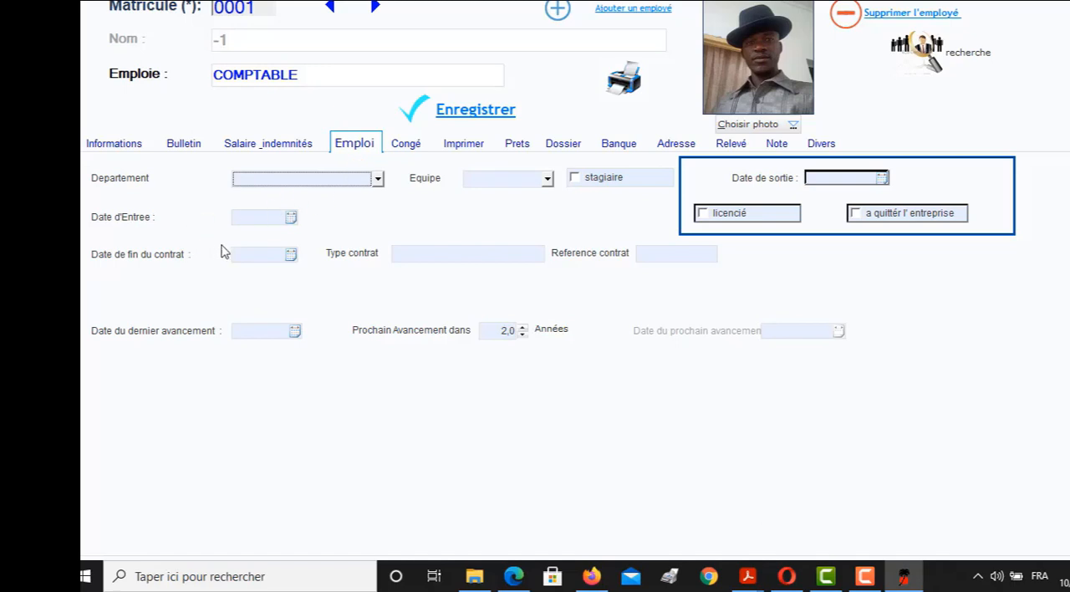
click(292, 217)
click(281, 225)
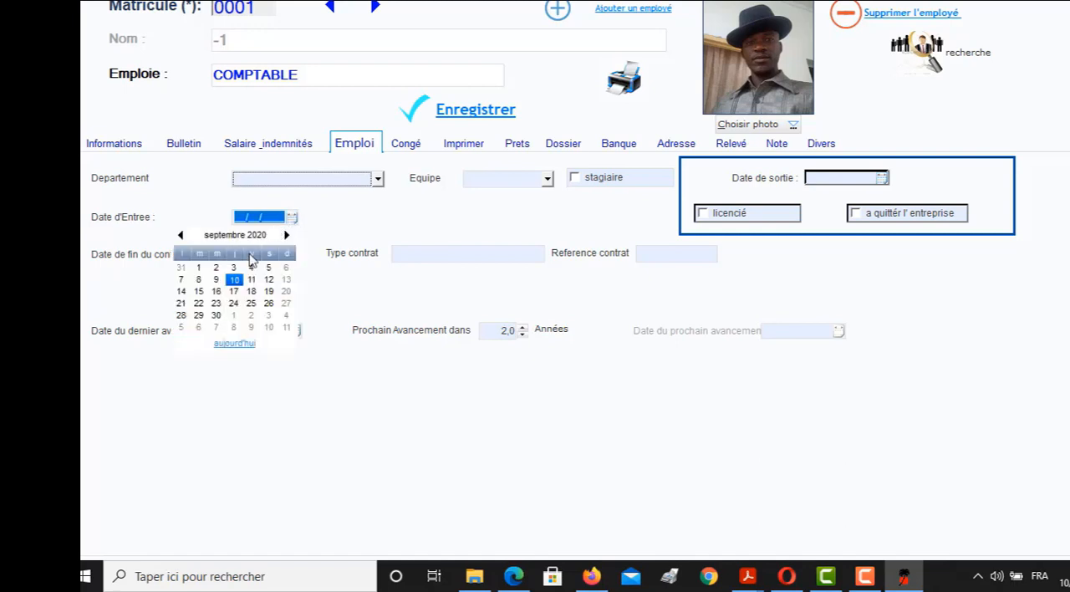
click(233, 280)
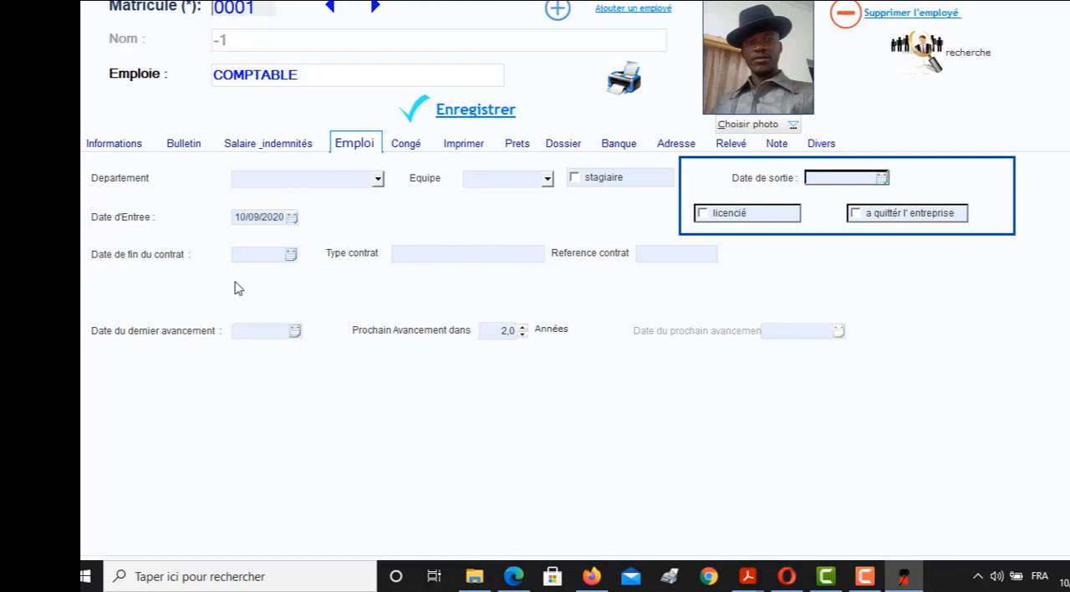
click(294, 257)
click(290, 258)
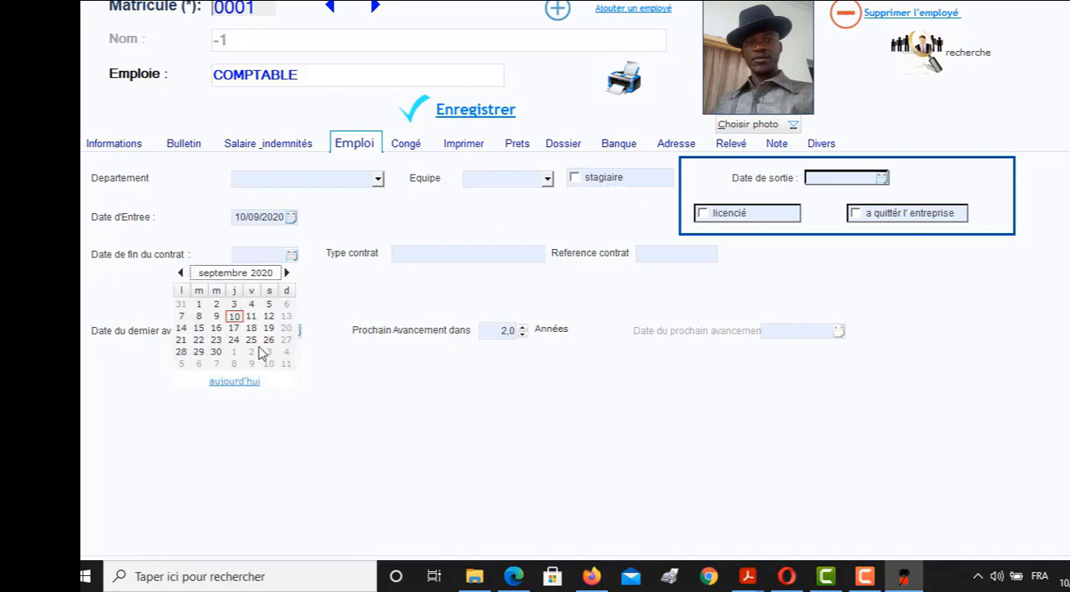
click(268, 339)
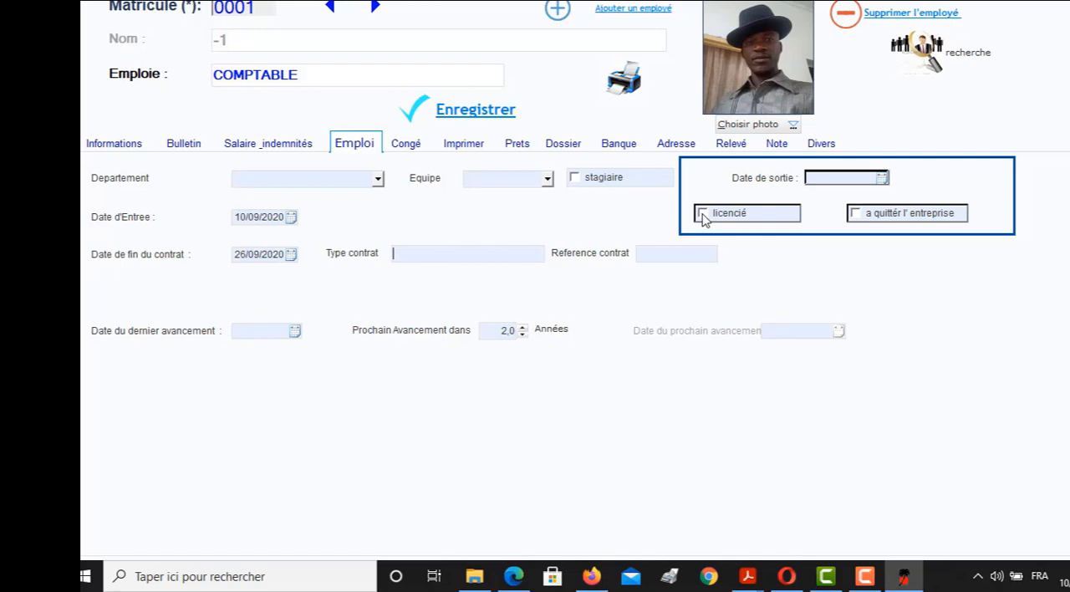
Set the date of the employee's last advancement to 06/04/2021, leaving the exit date empty
click(882, 179)
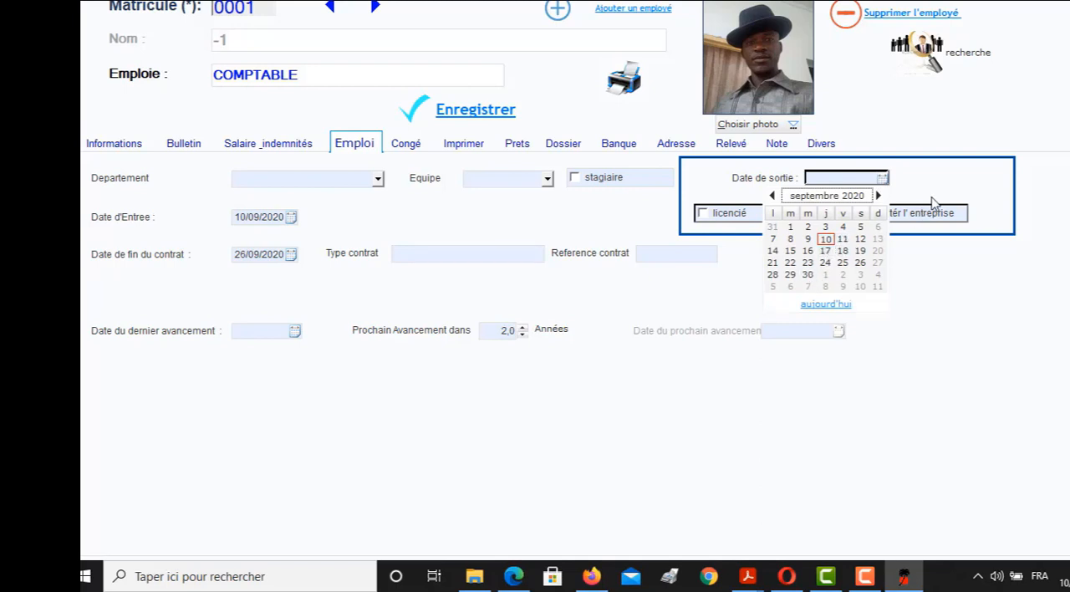
click(650, 329)
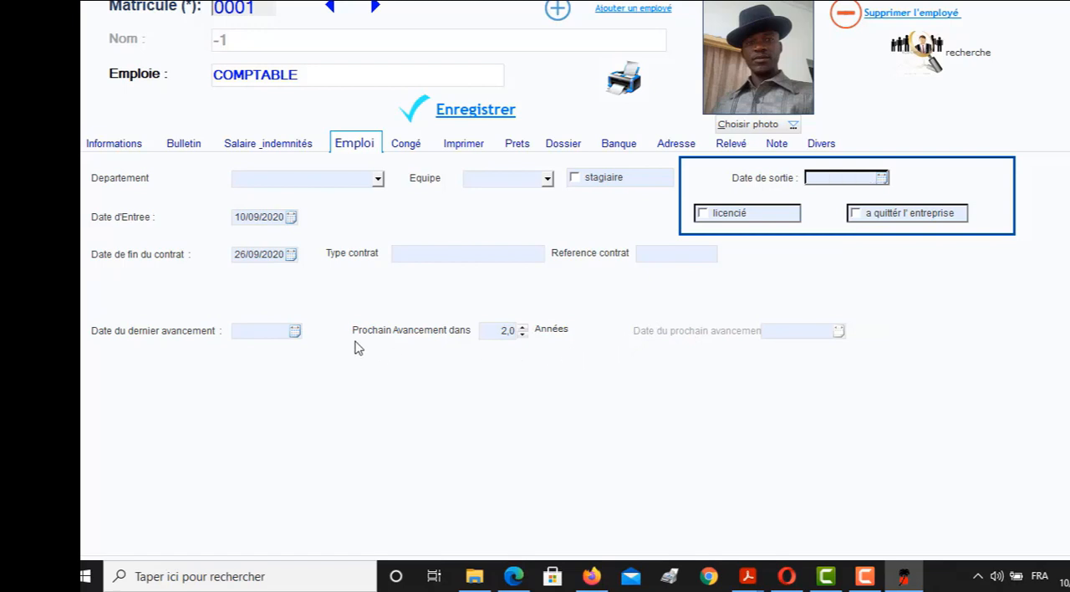
click(298, 334)
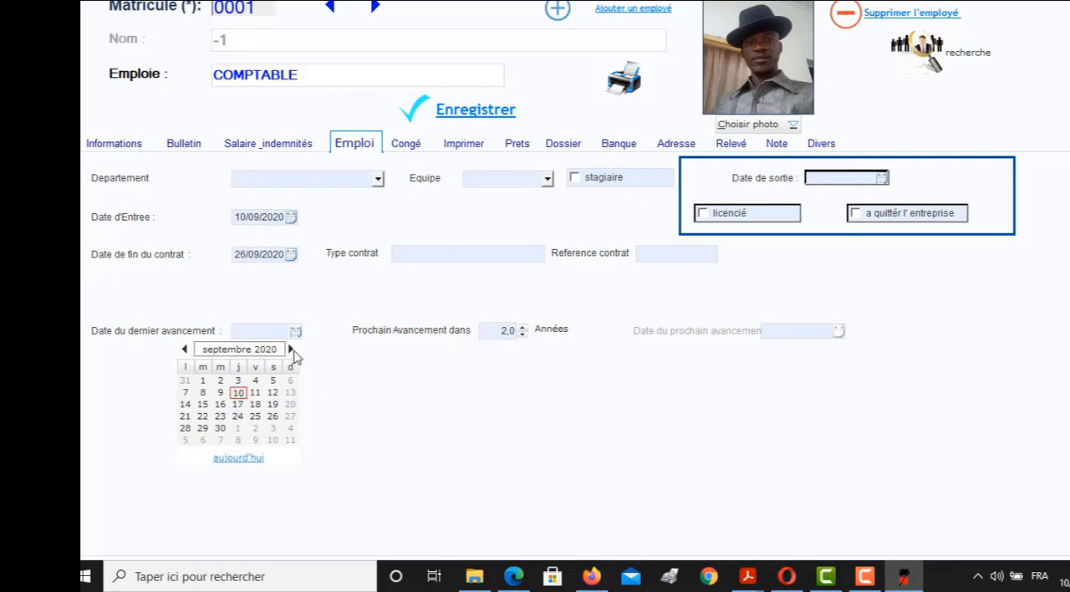
click(292, 350)
click(292, 351)
click(292, 351)
click(292, 351)
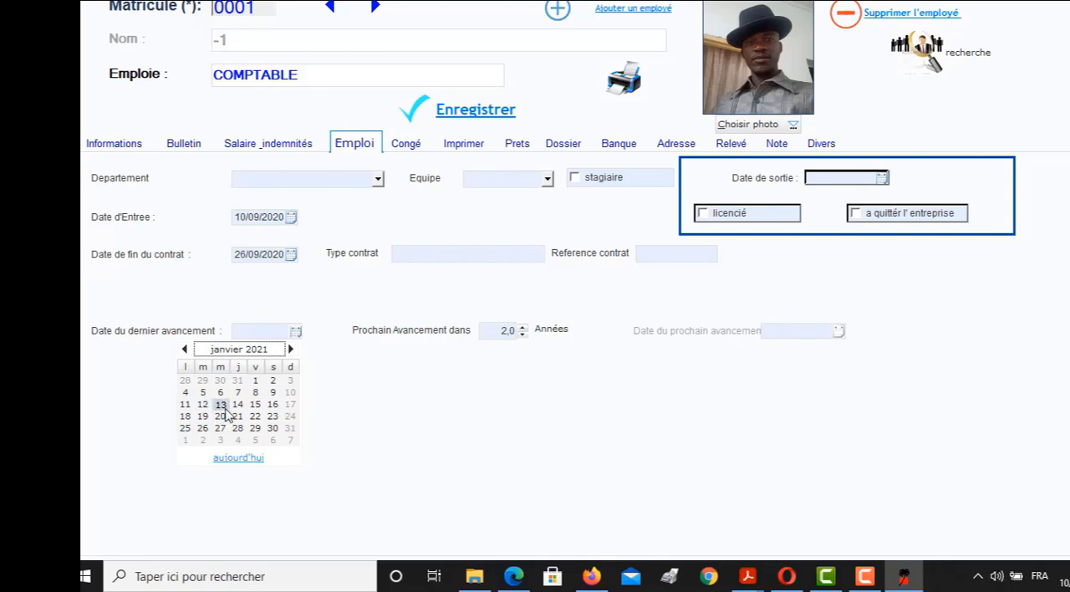
click(292, 350)
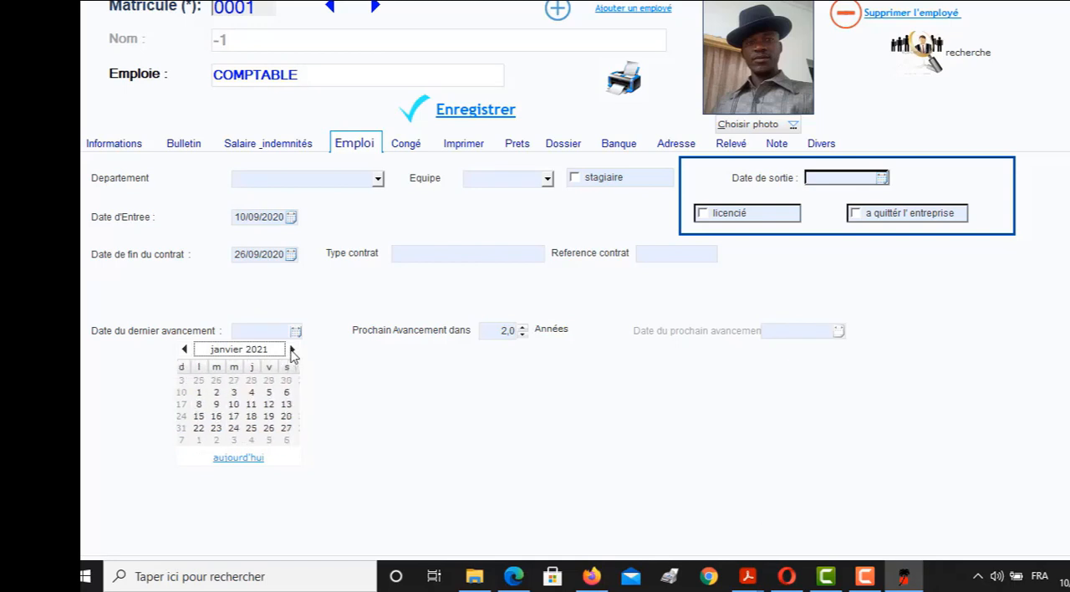
click(291, 350)
click(292, 350)
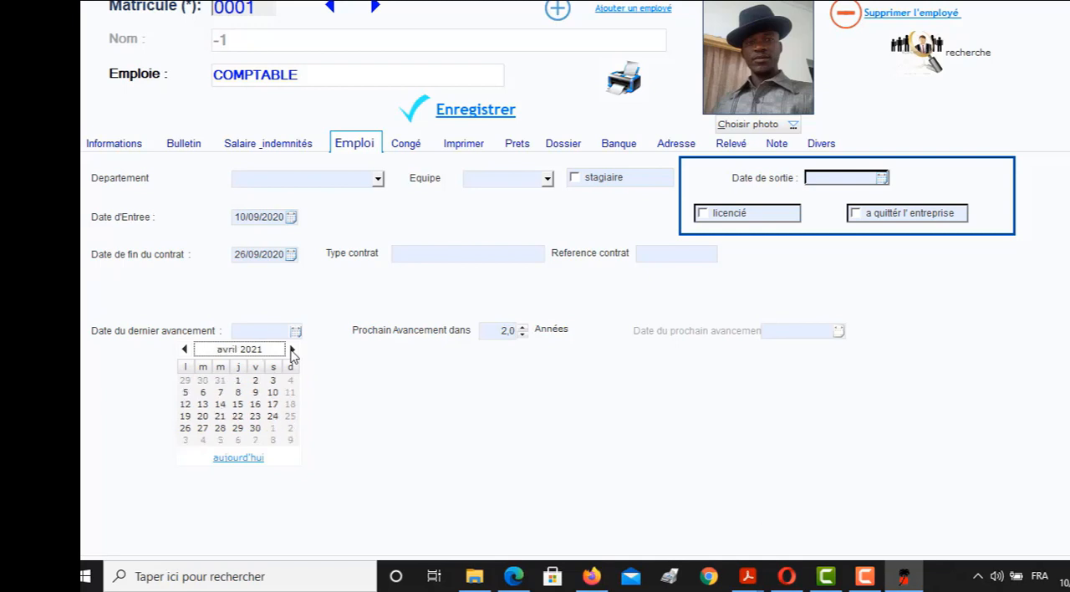
click(205, 393)
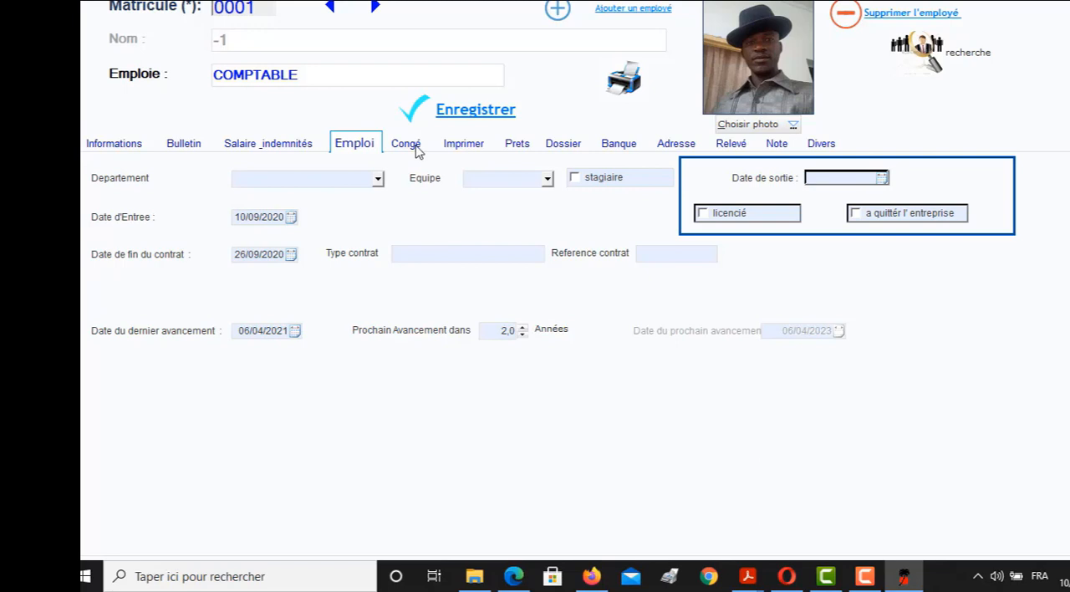
Open the employee's leave details and examine the previous-year carry-over and the yearly leave days
click(416, 149)
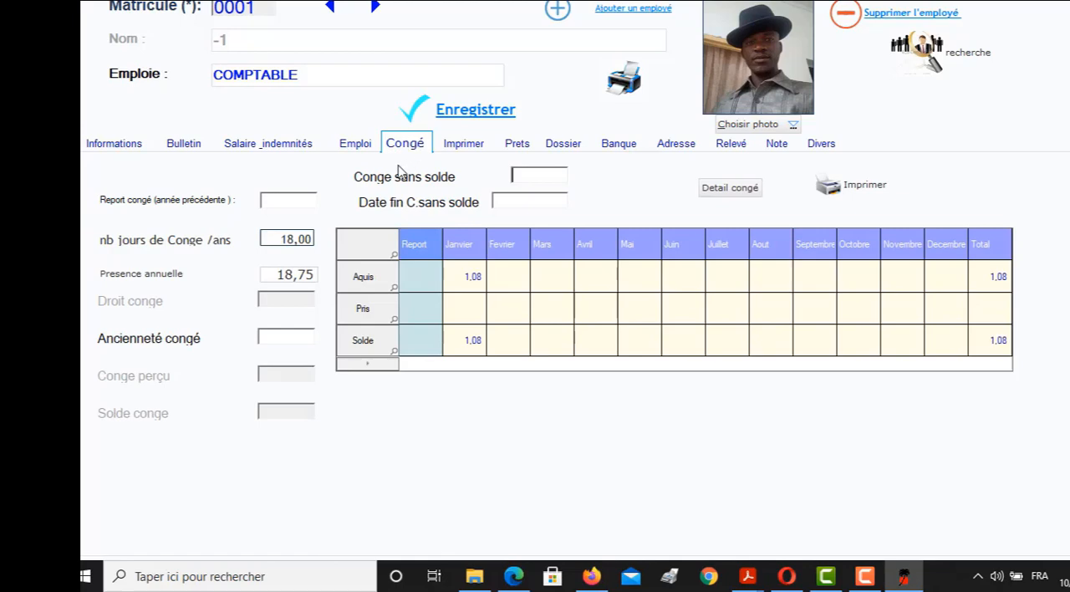
click(300, 207)
click(290, 239)
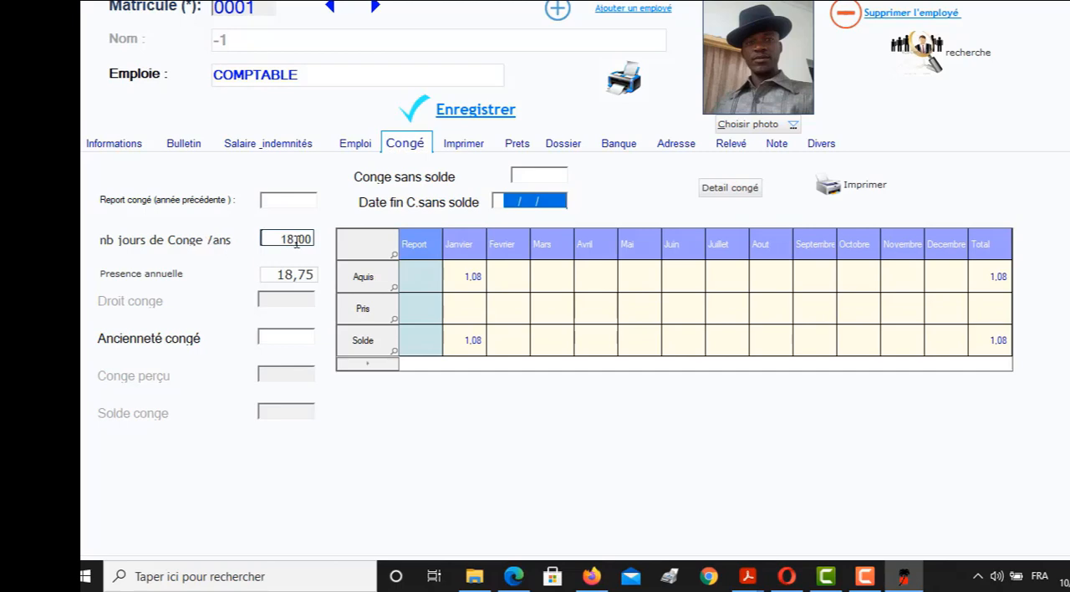
Set the employee's number of leave days per year to 26
click(295, 242)
drag(293, 241, 277, 241)
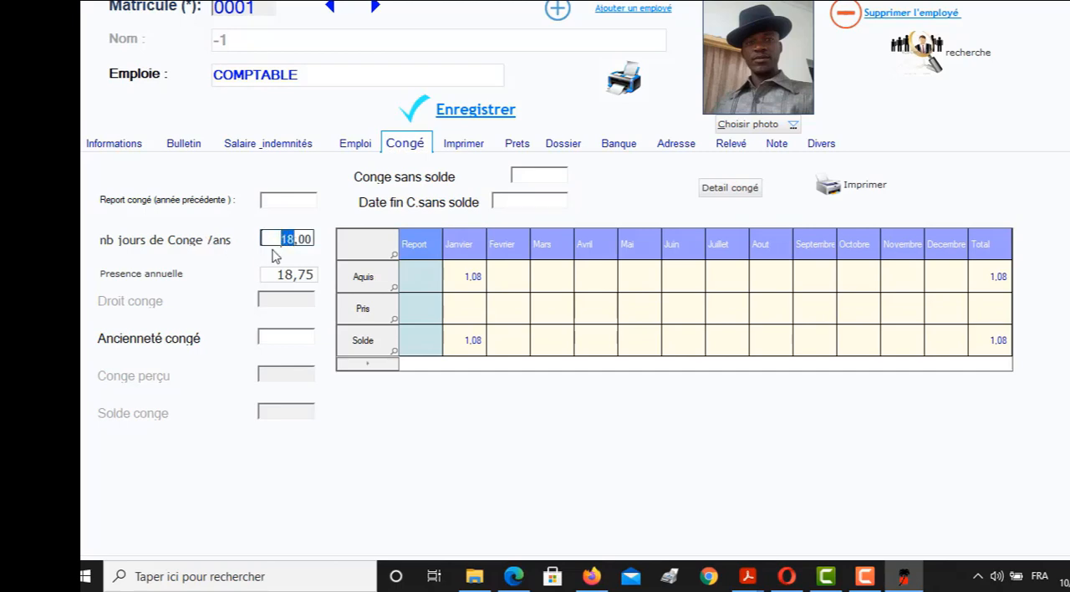
text(26)
Review the employee's printable documents and browse the Documents folder for a Word template without choosing one
click(461, 147)
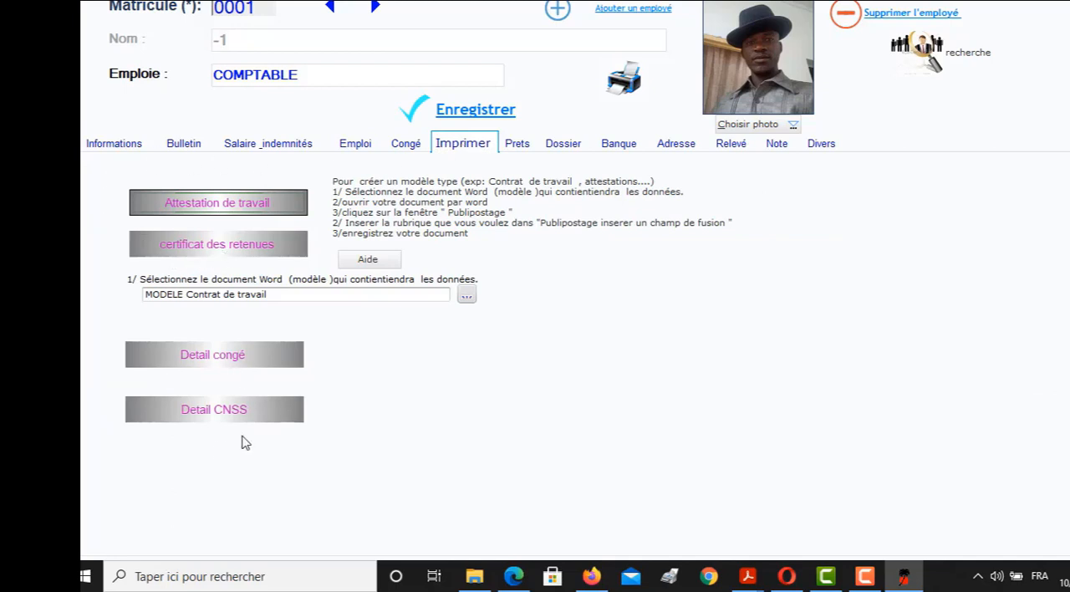
click(393, 337)
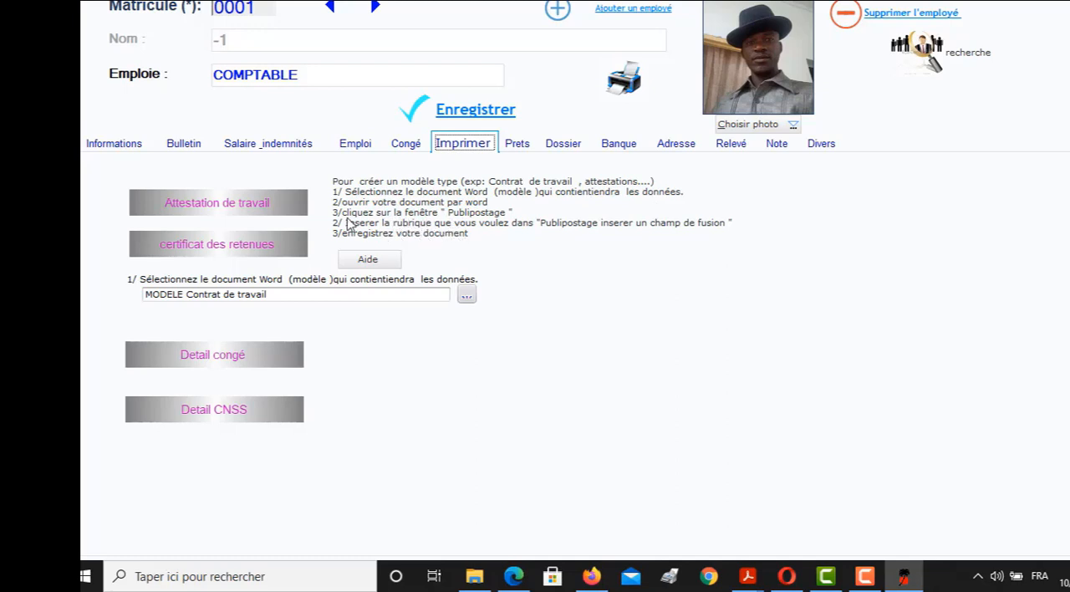
click(246, 249)
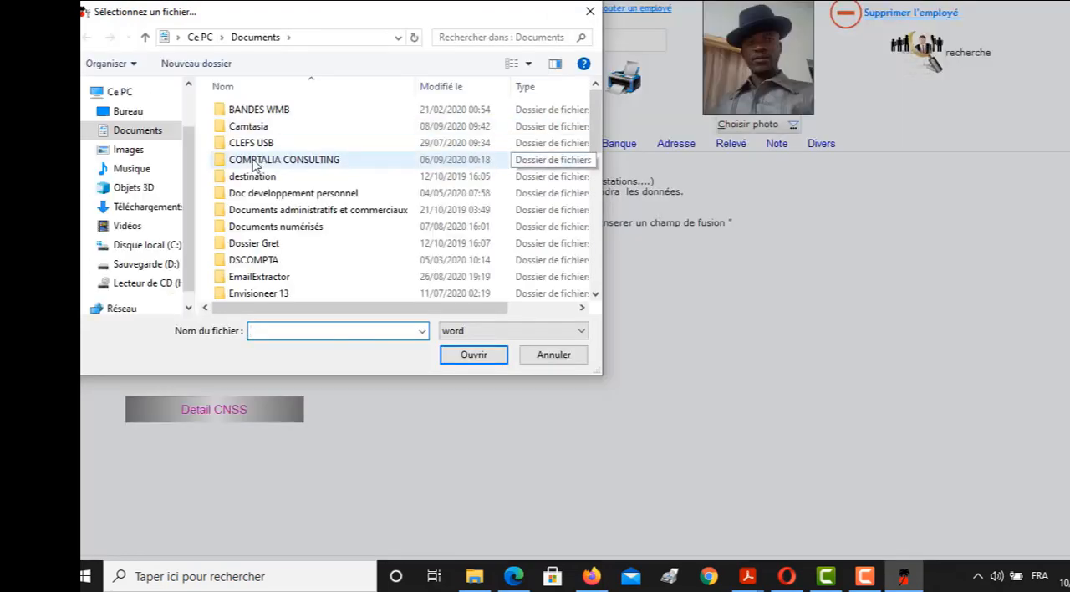
click(255, 177)
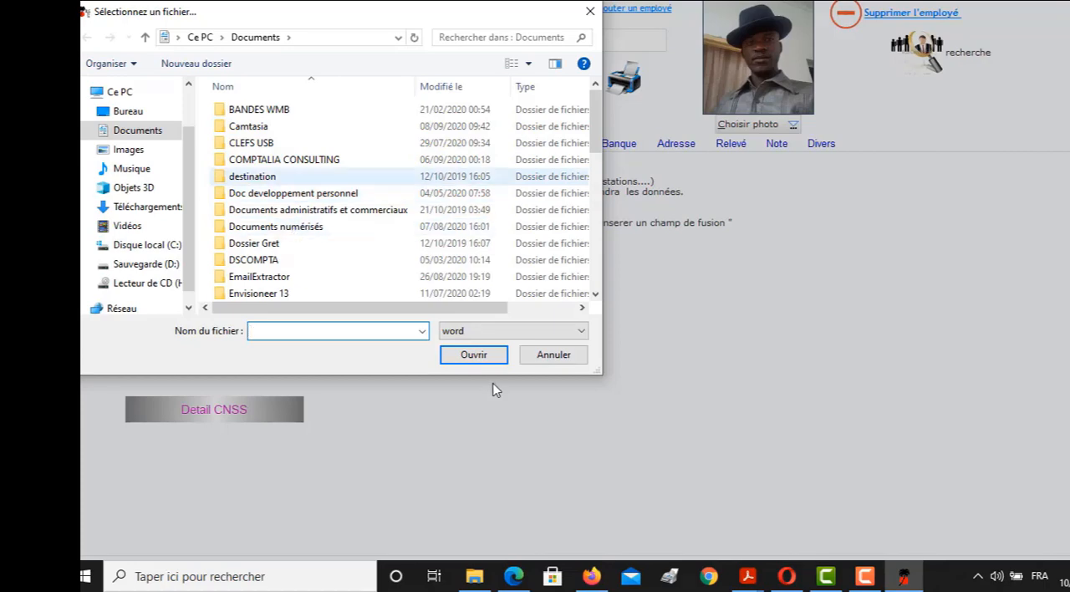
click(551, 356)
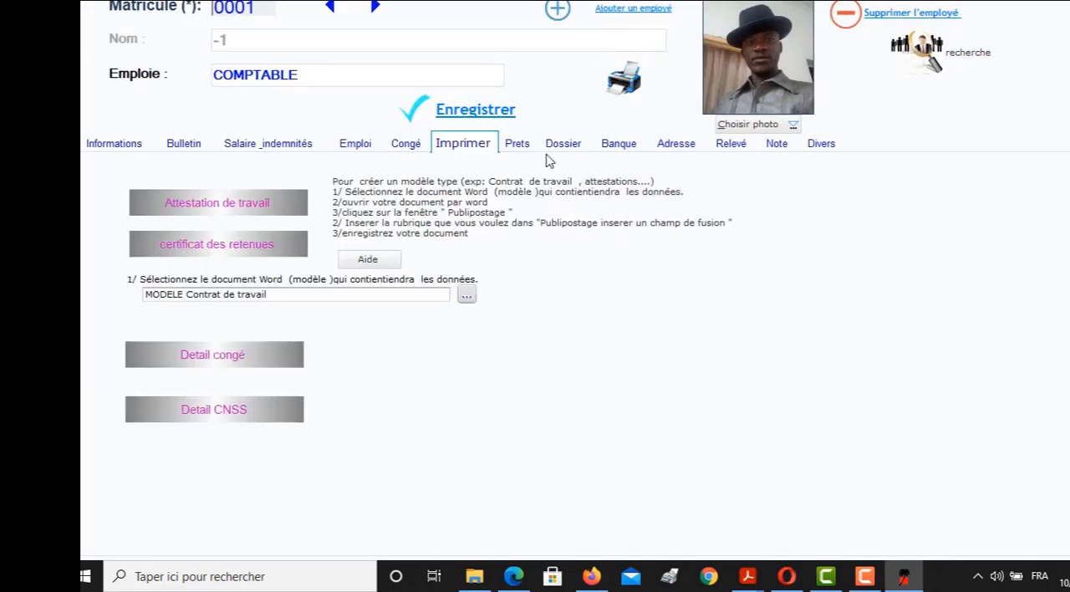
View the employee's loan details and repayment table, and close the employee record
click(527, 147)
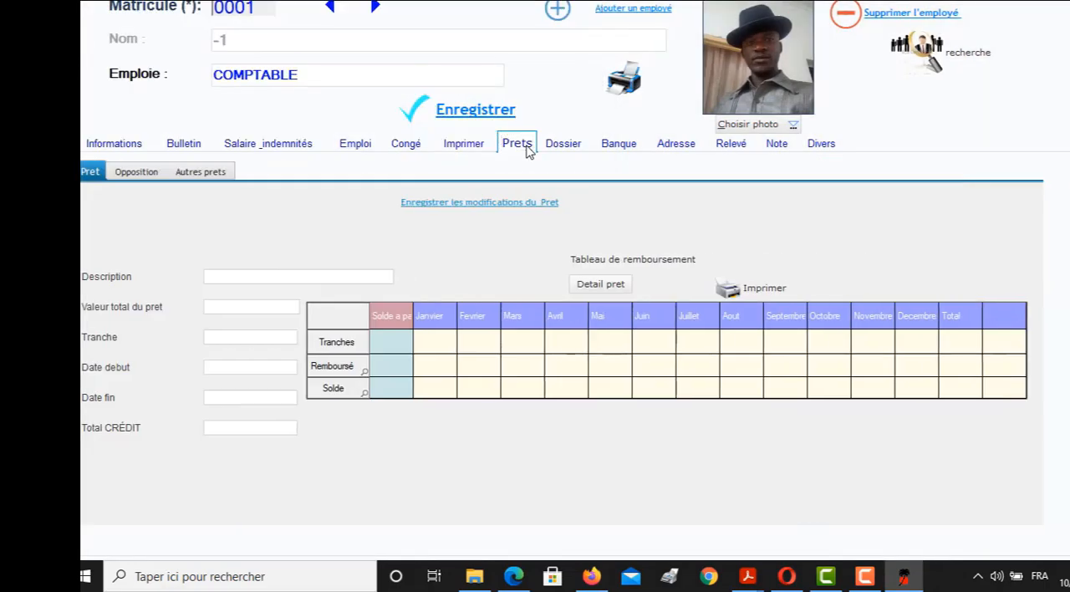
key(Escape)
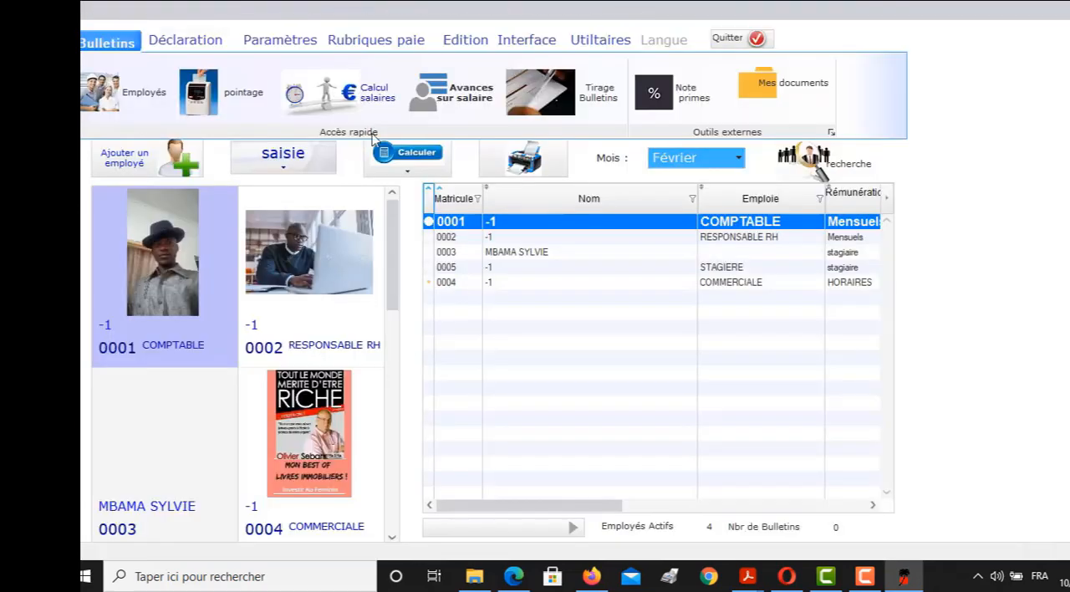
key(Escape)
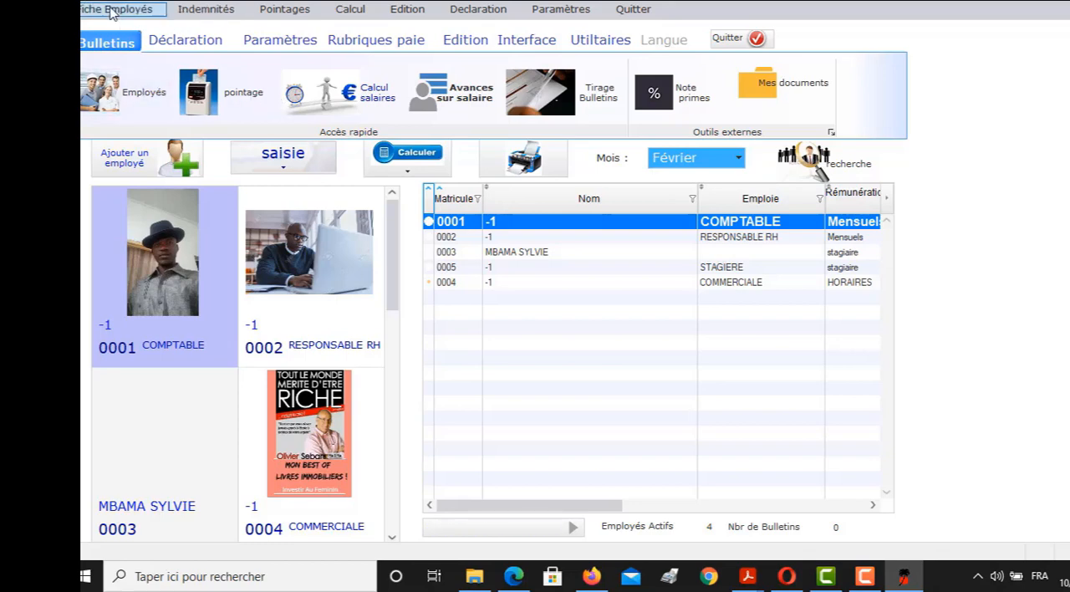
Open the function for changing an employee's indemnity values, view the trainee's salary and indemnities, and close the record
click(204, 12)
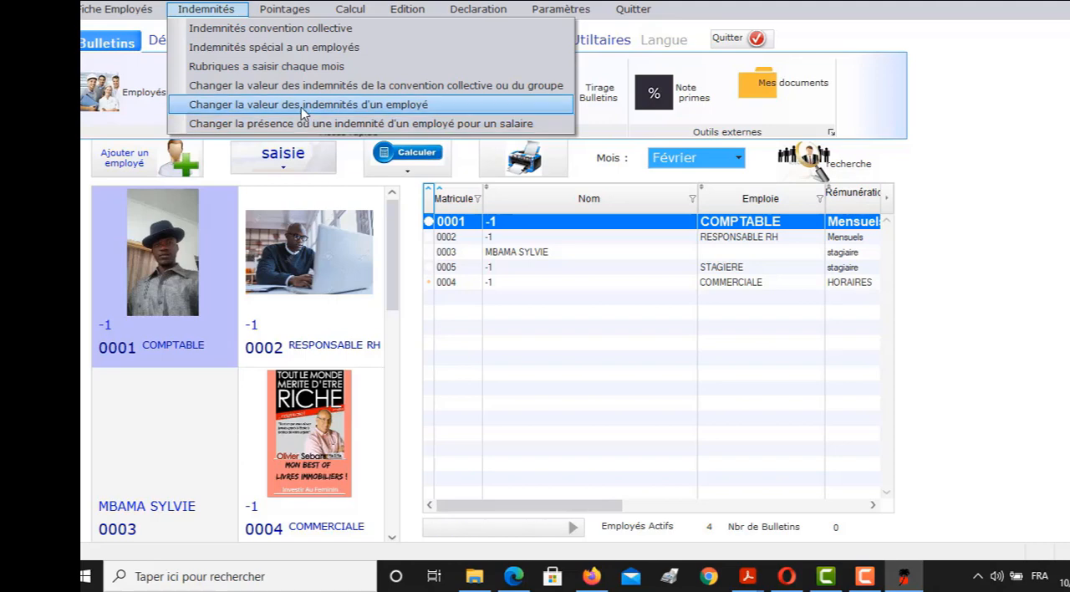
click(304, 111)
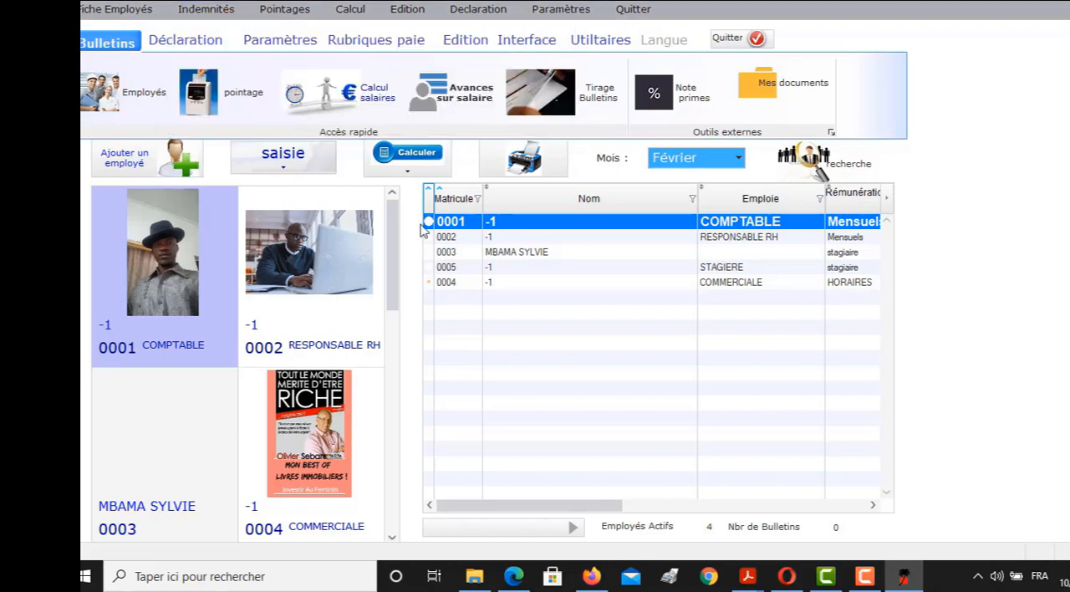
click(865, 575)
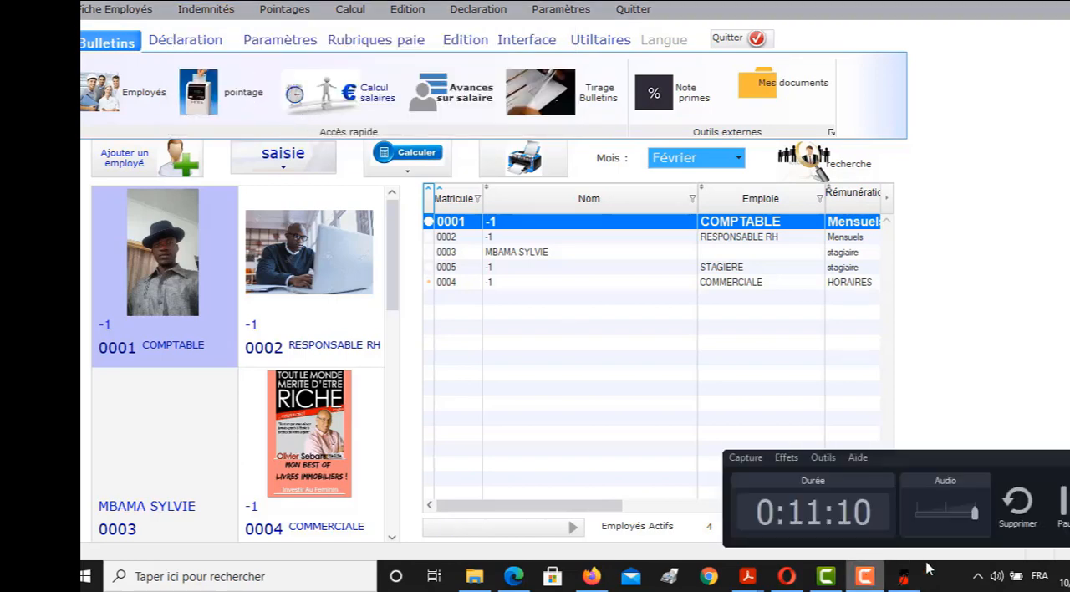
click(1063, 512)
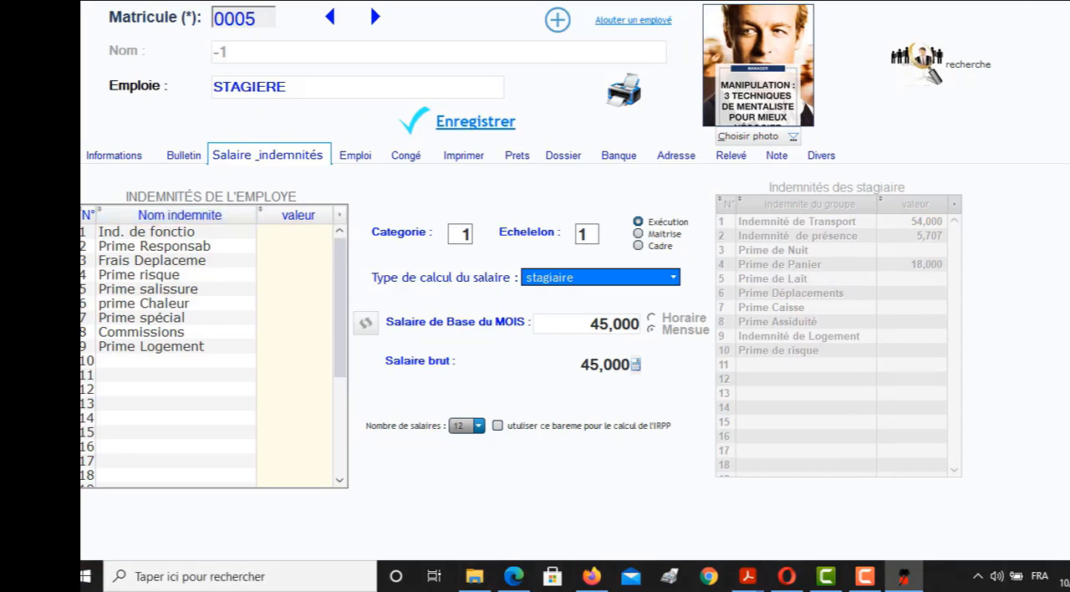
click(1065, 3)
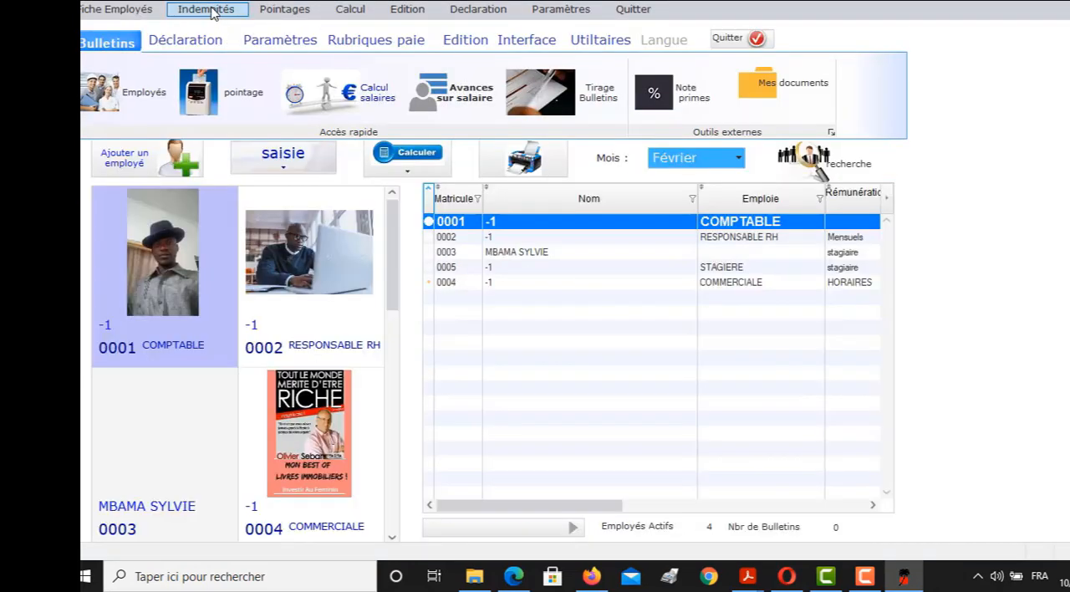
Open the items entered each month and review the attendance variables, their formulas and the option for adding an item
click(212, 11)
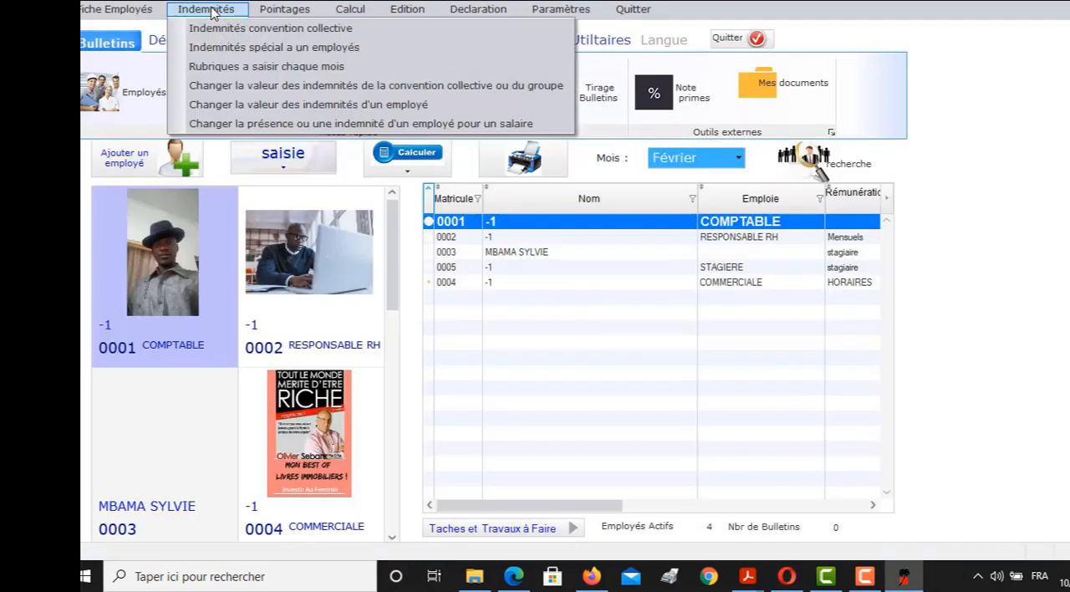
click(298, 67)
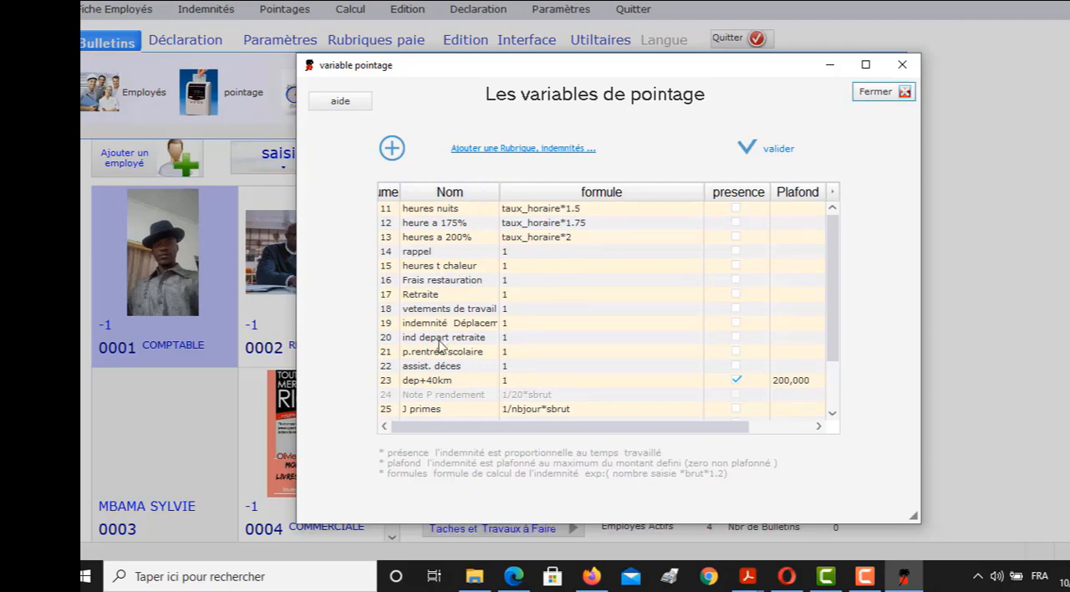
scroll(447, 373, down, 2)
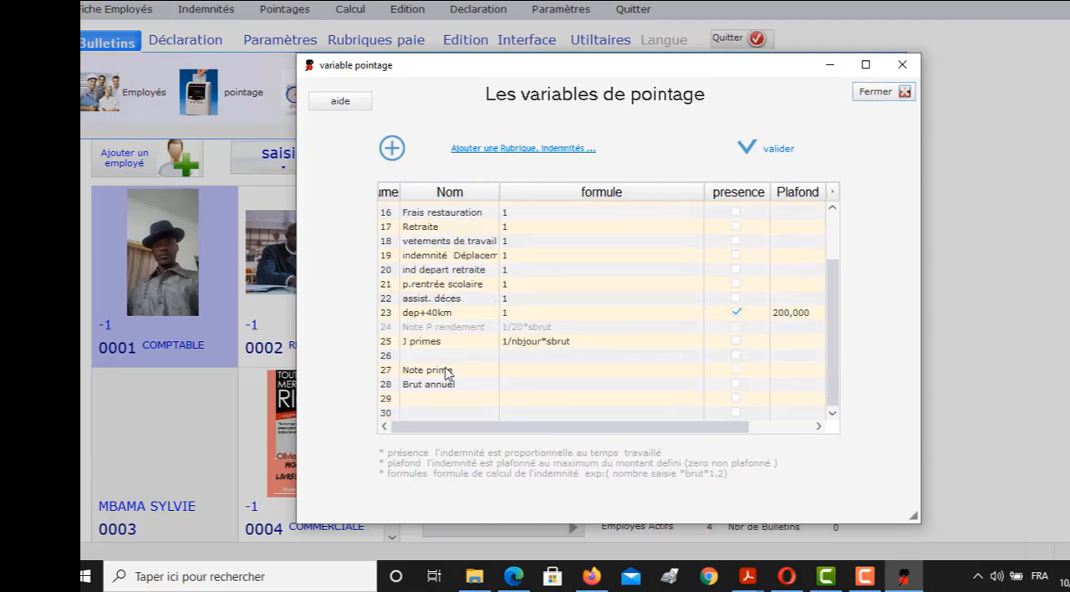
click(398, 152)
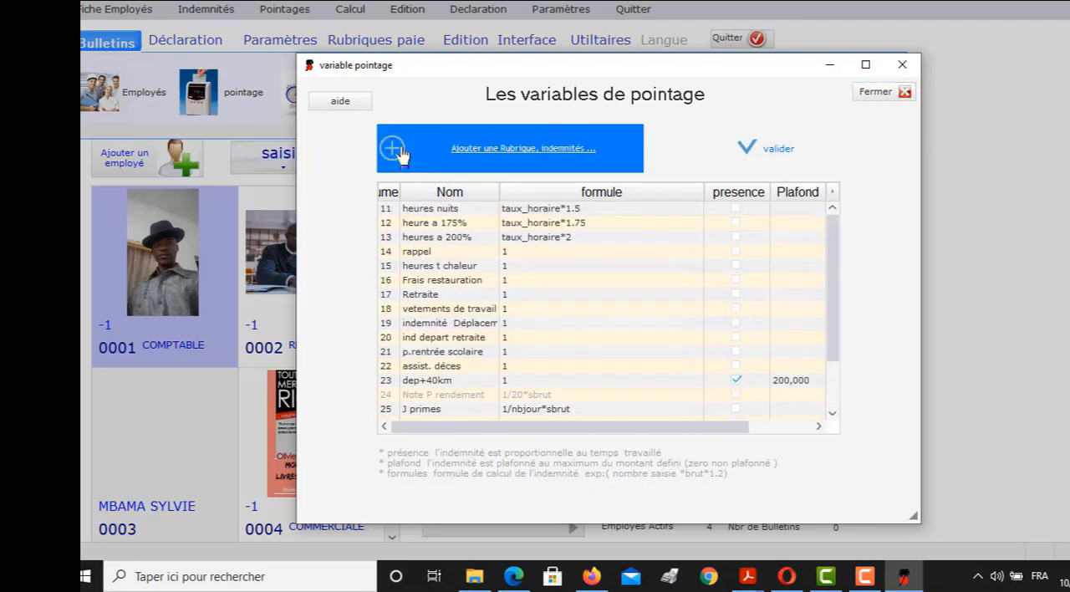
click(479, 152)
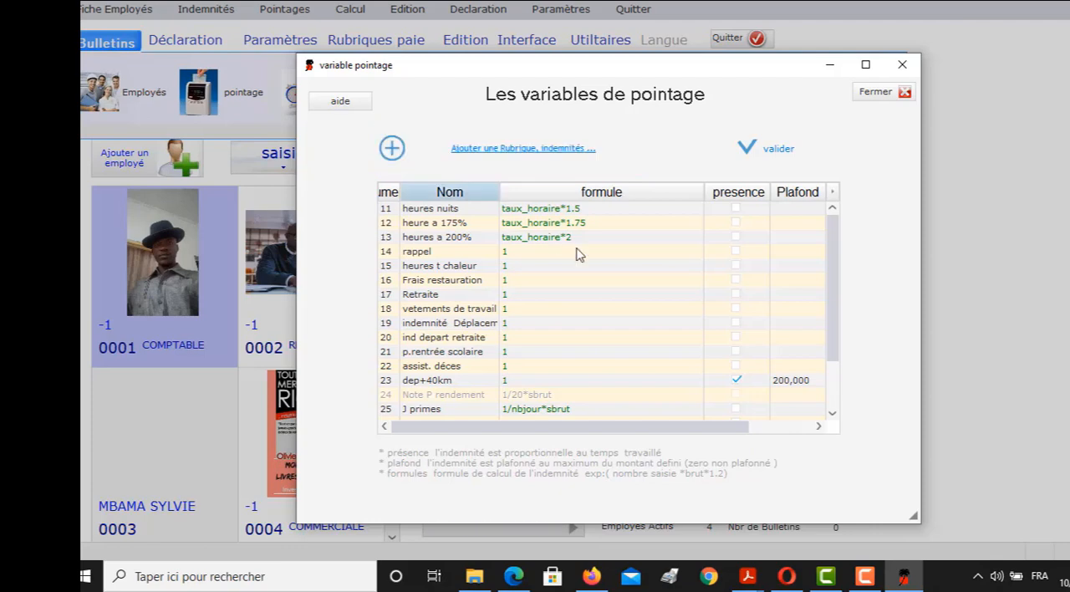
scroll(589, 291, down, 2)
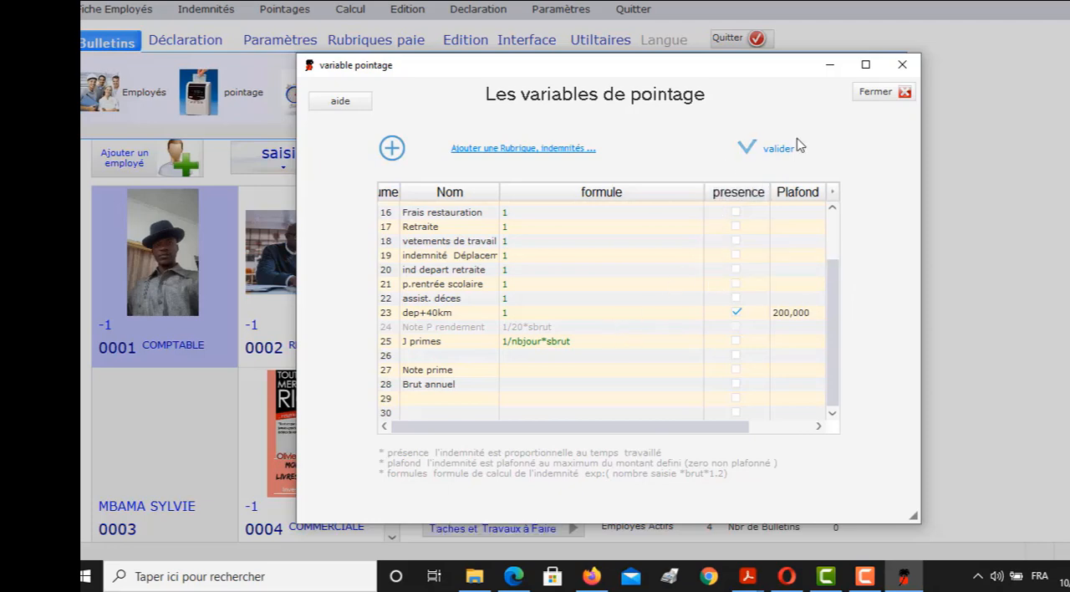
click(883, 97)
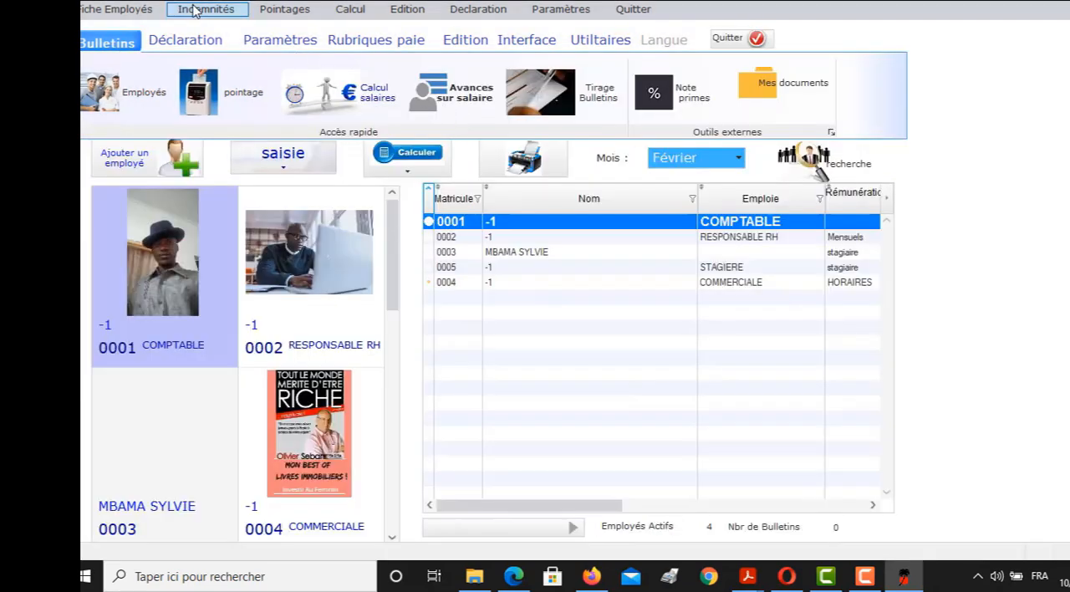
Open the attendance entry and set its month to Juin
click(193, 10)
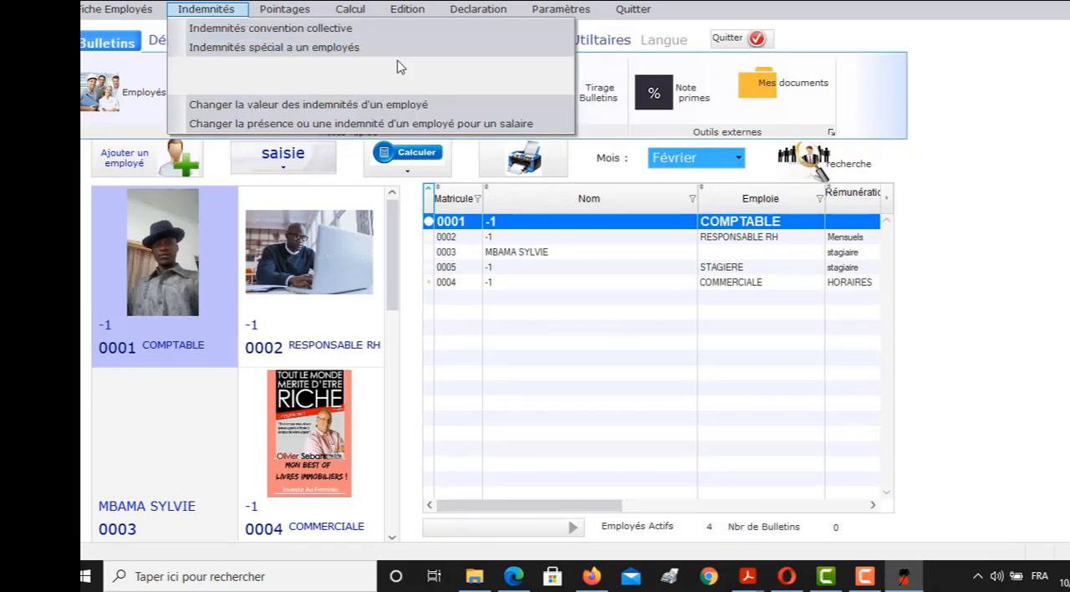
click(301, 12)
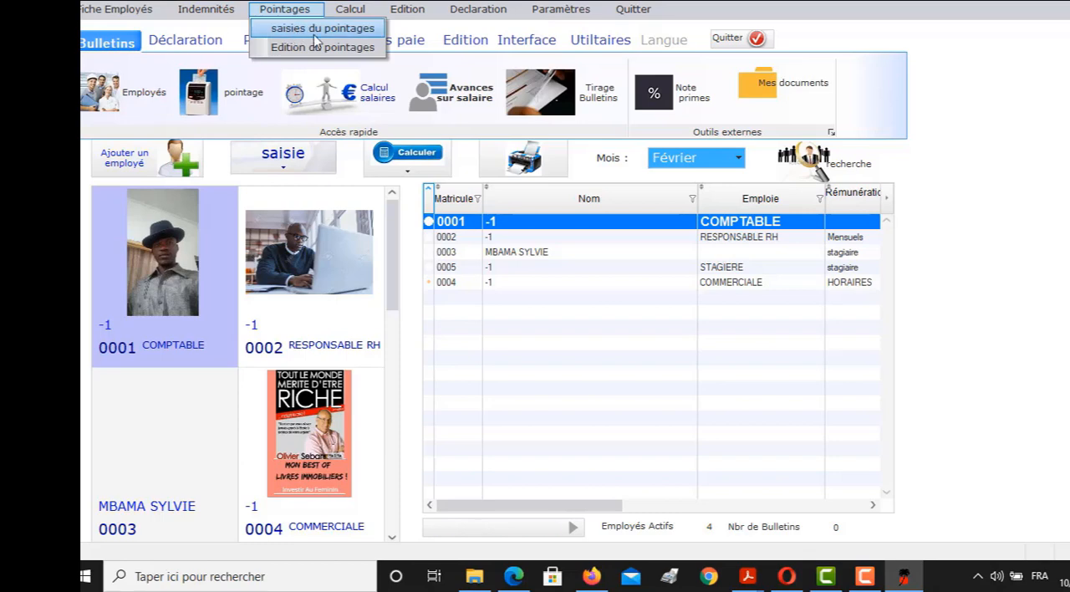
click(360, 61)
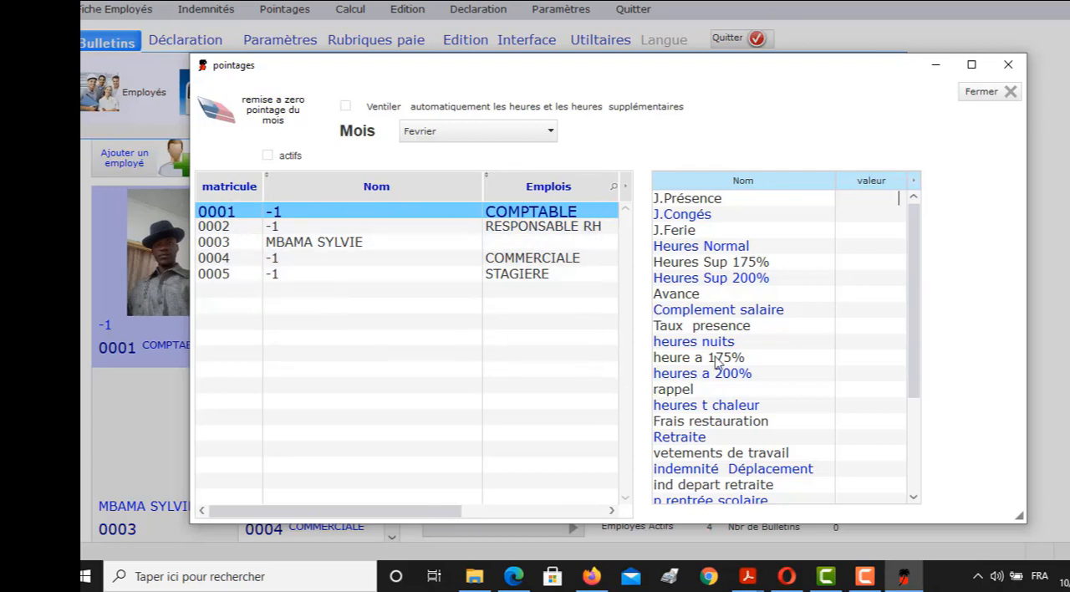
click(550, 132)
click(435, 198)
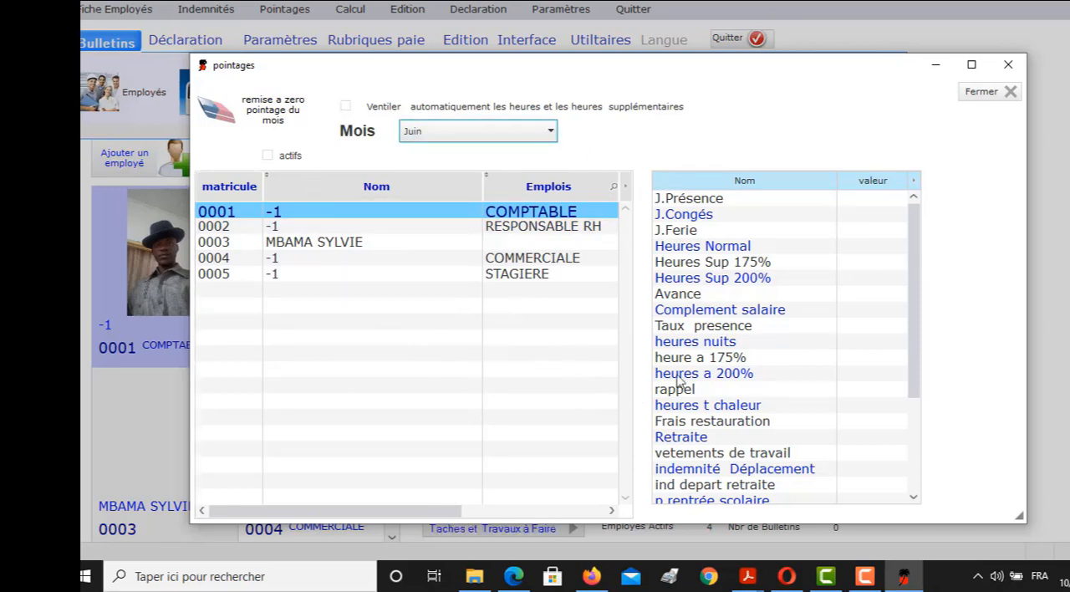
Examine the accountant's attendance items and the additional columns of the employee list, and close the attendance entry
scroll(883, 410, down, 3)
scroll(883, 415, up, 3)
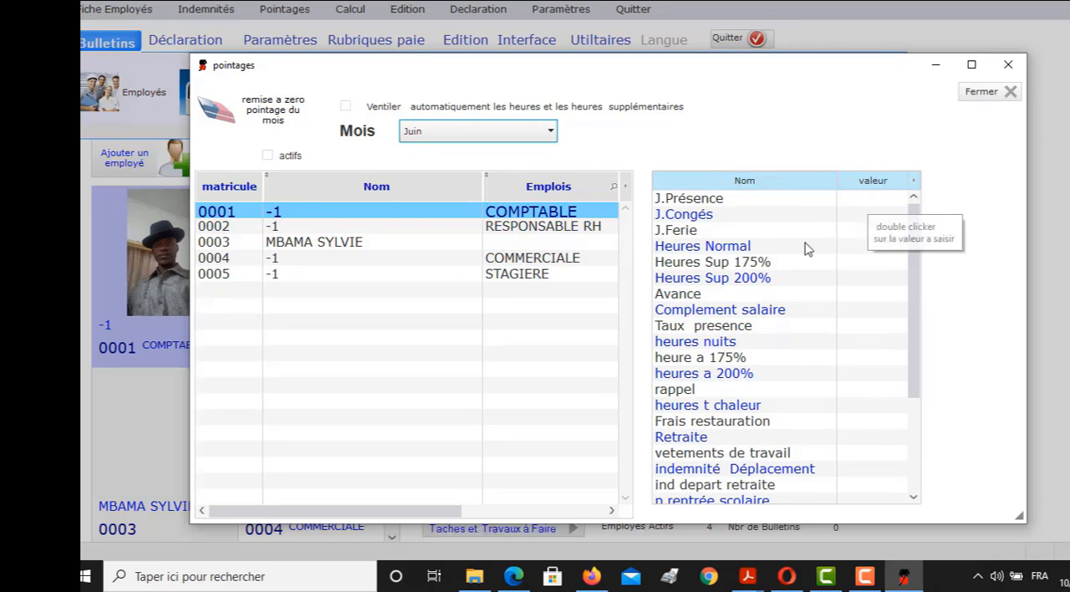
drag(425, 510, 638, 524)
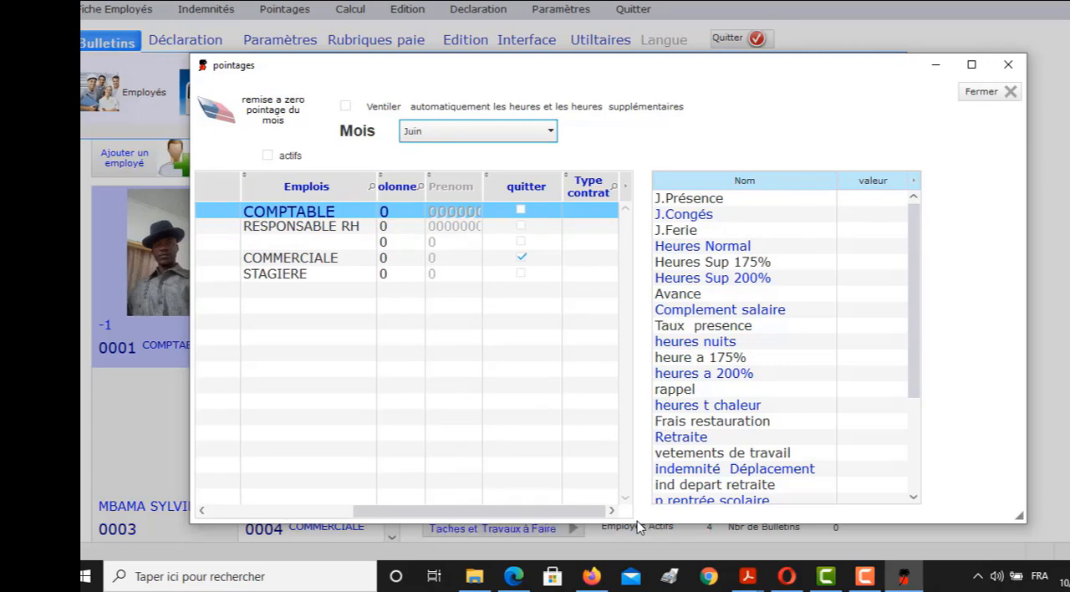
drag(638, 525, 386, 489)
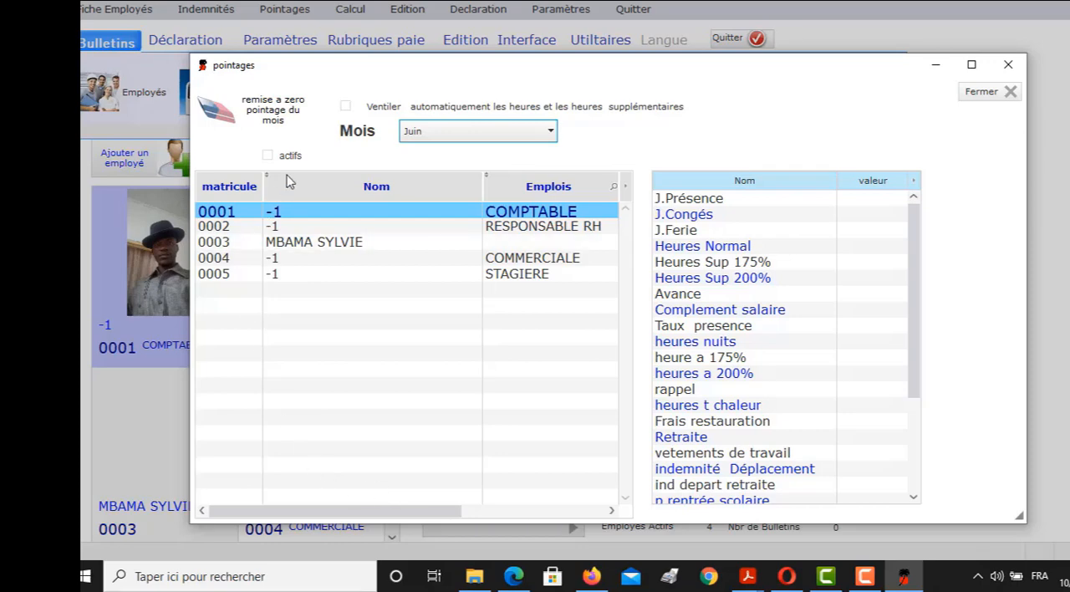
click(989, 92)
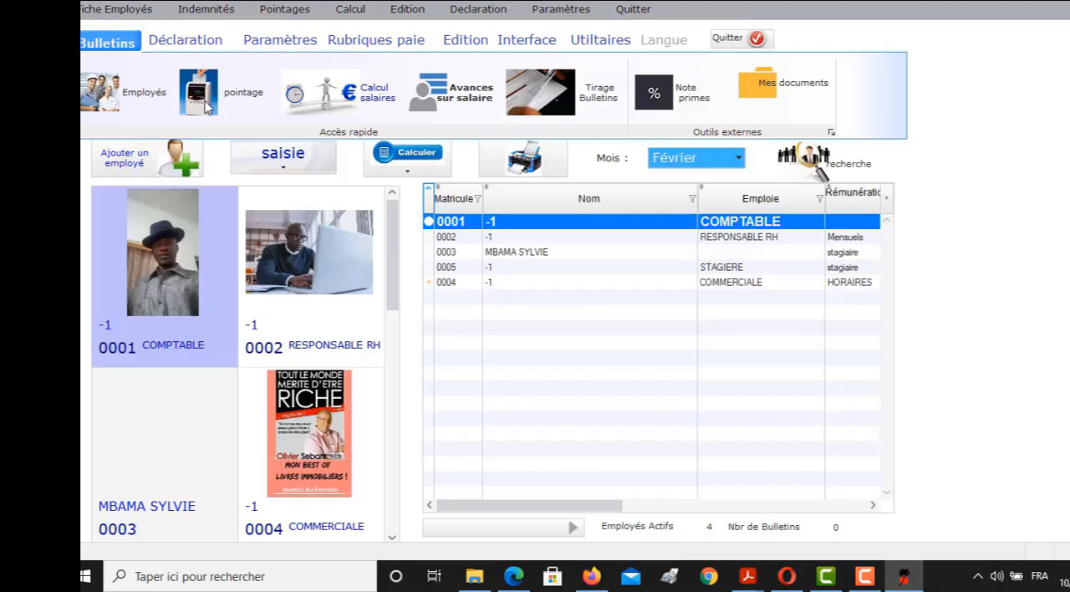
Reopen the attendance entry and call up the reset of the month's attendance, declining the erasure
click(201, 96)
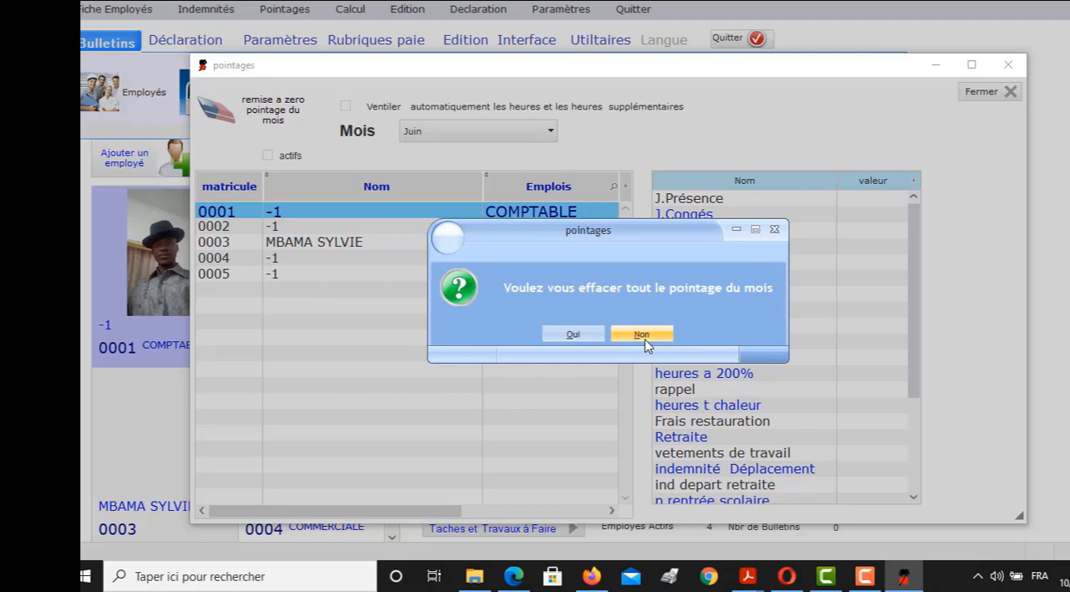
click(640, 334)
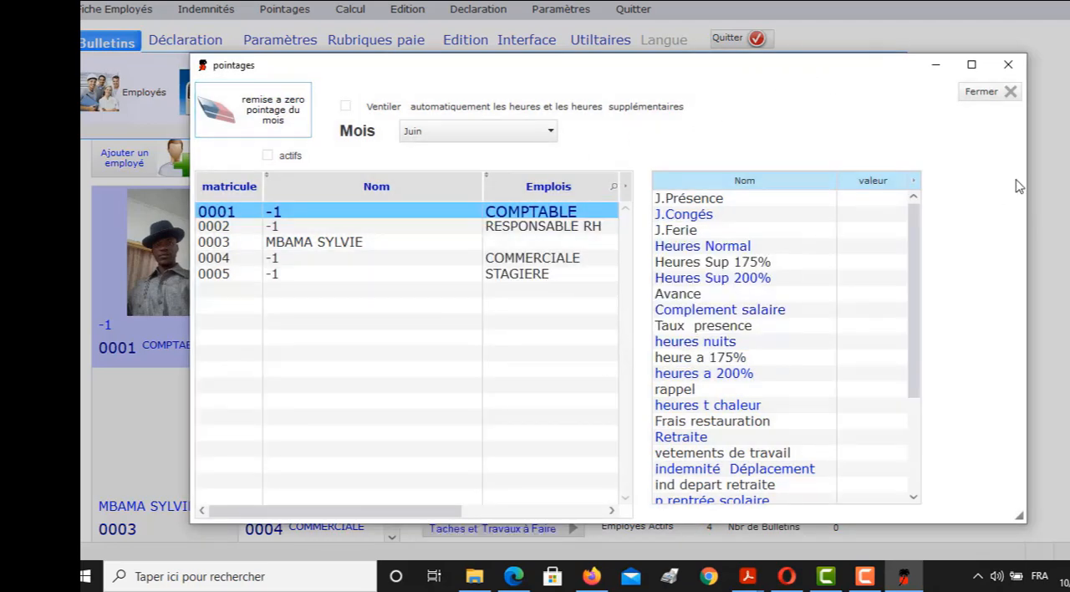
click(1006, 96)
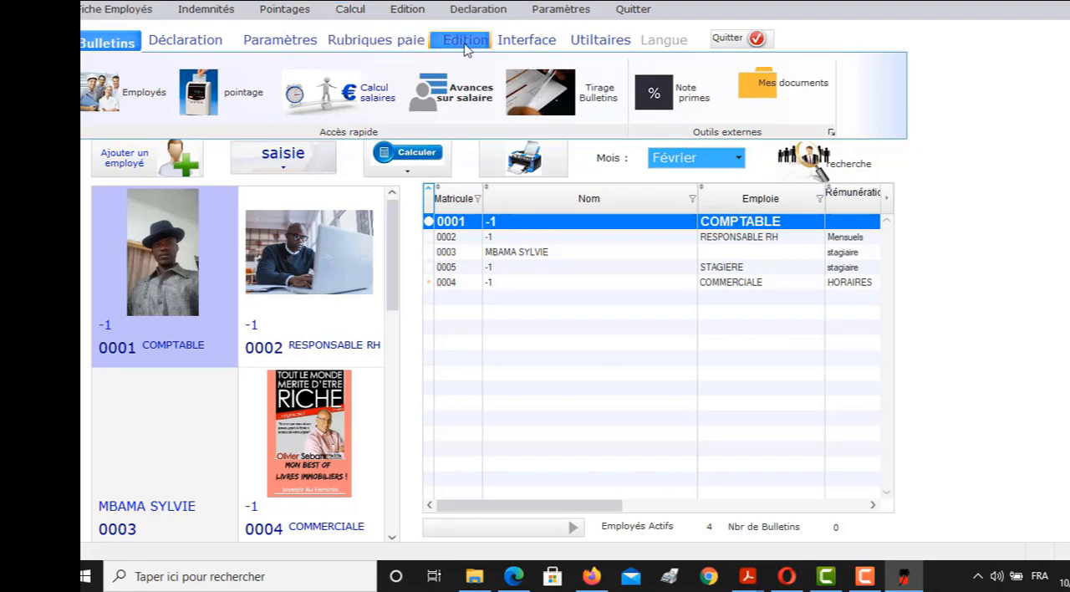
Look through the declaration options and open the salary calculation formulas
click(473, 10)
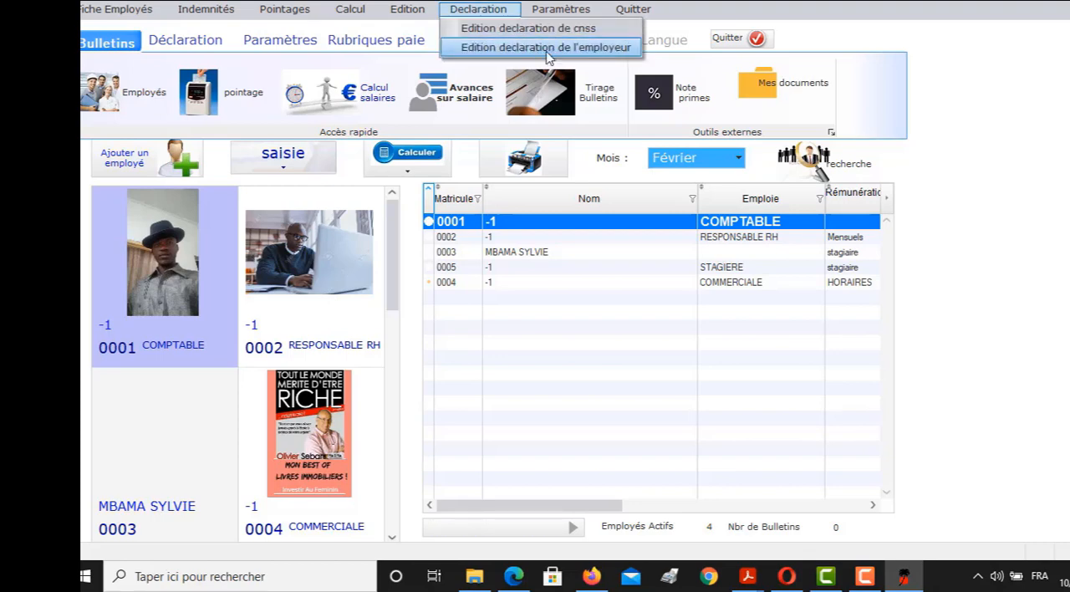
click(402, 47)
click(350, 9)
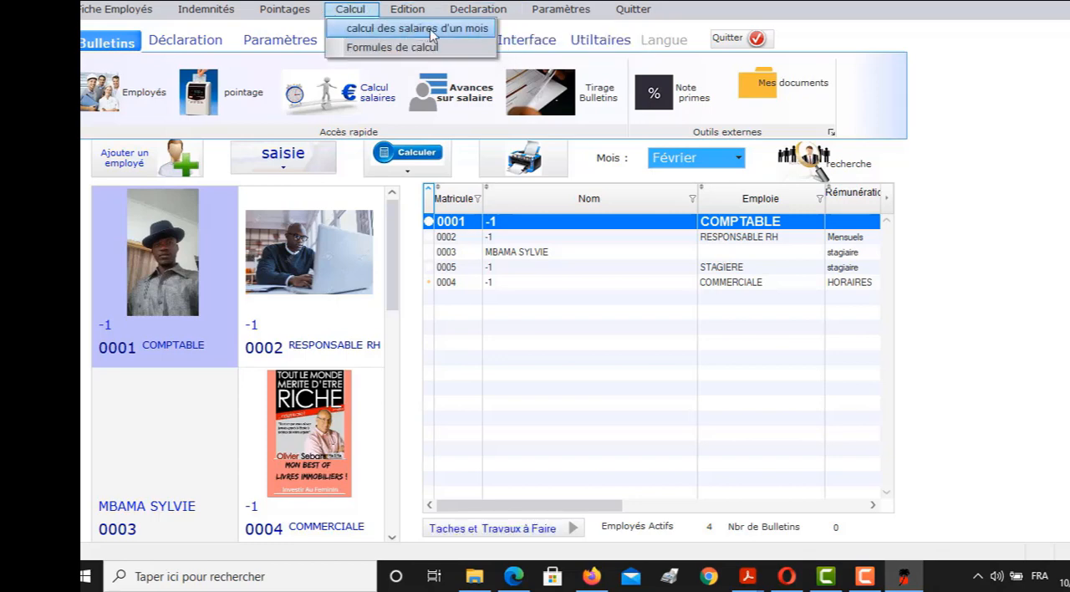
click(418, 51)
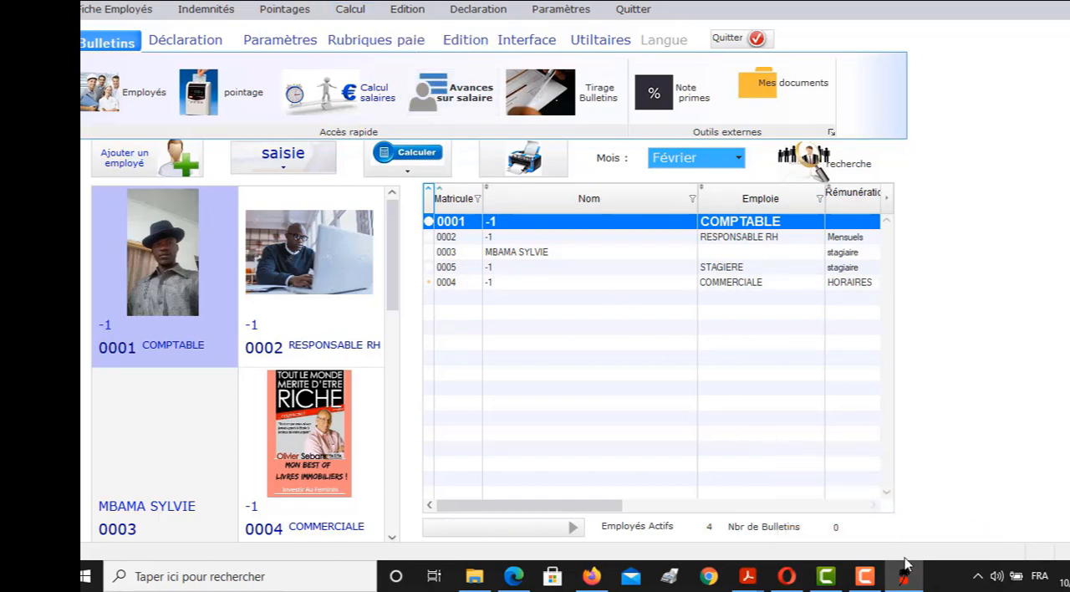
Look through the interface functions and the settings options, and open the company record at its salary grid
click(865, 575)
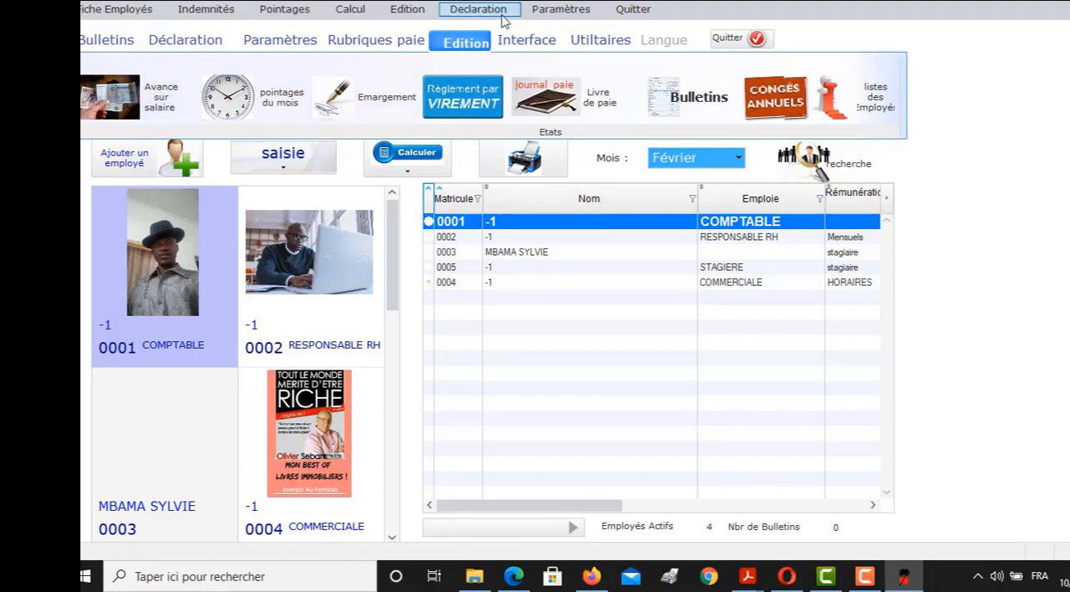
click(524, 41)
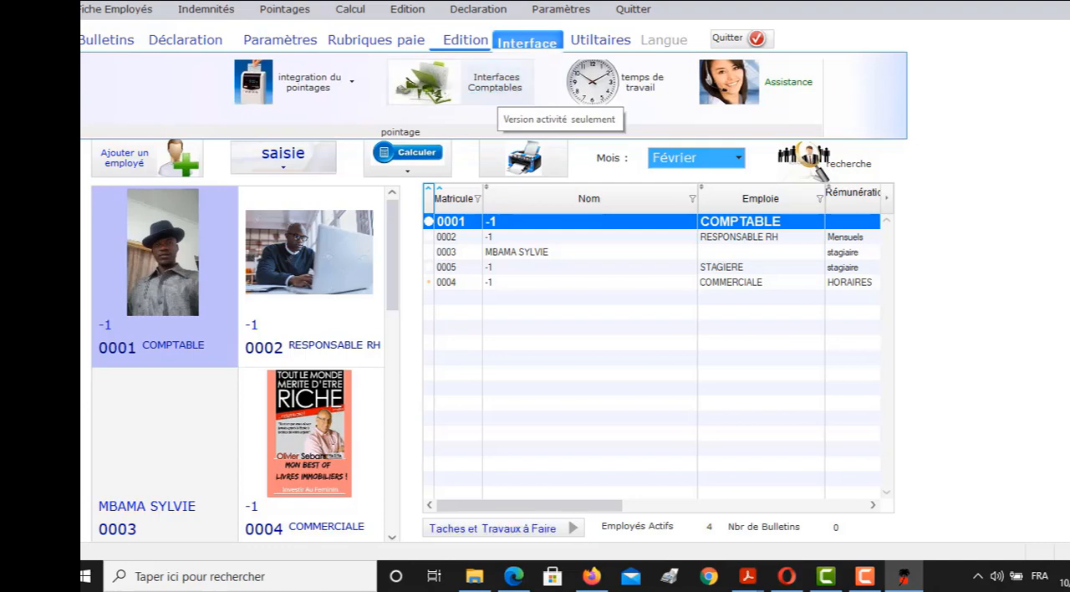
click(551, 12)
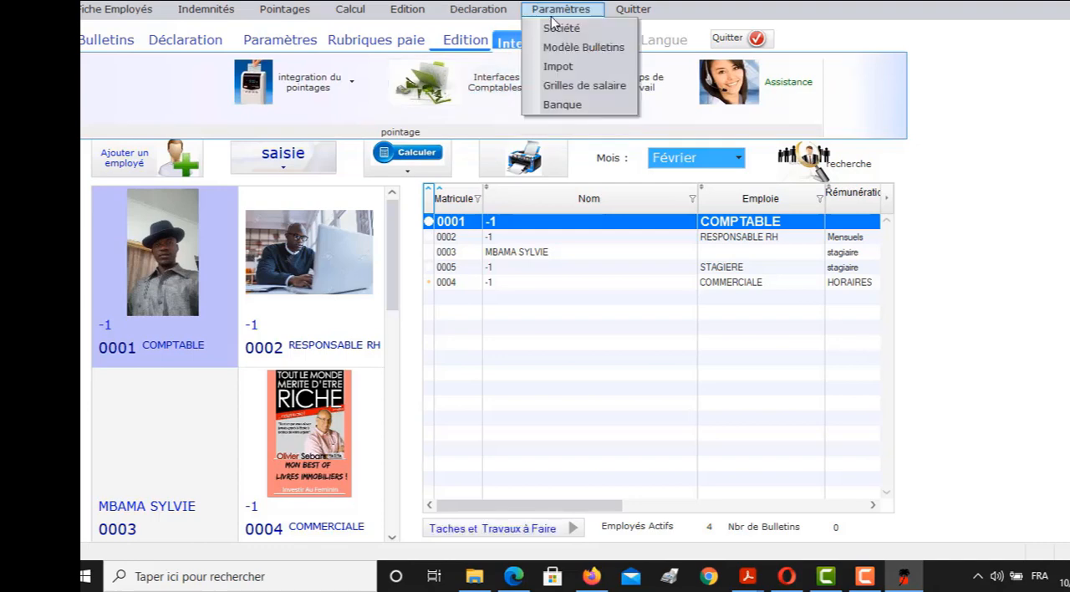
click(580, 66)
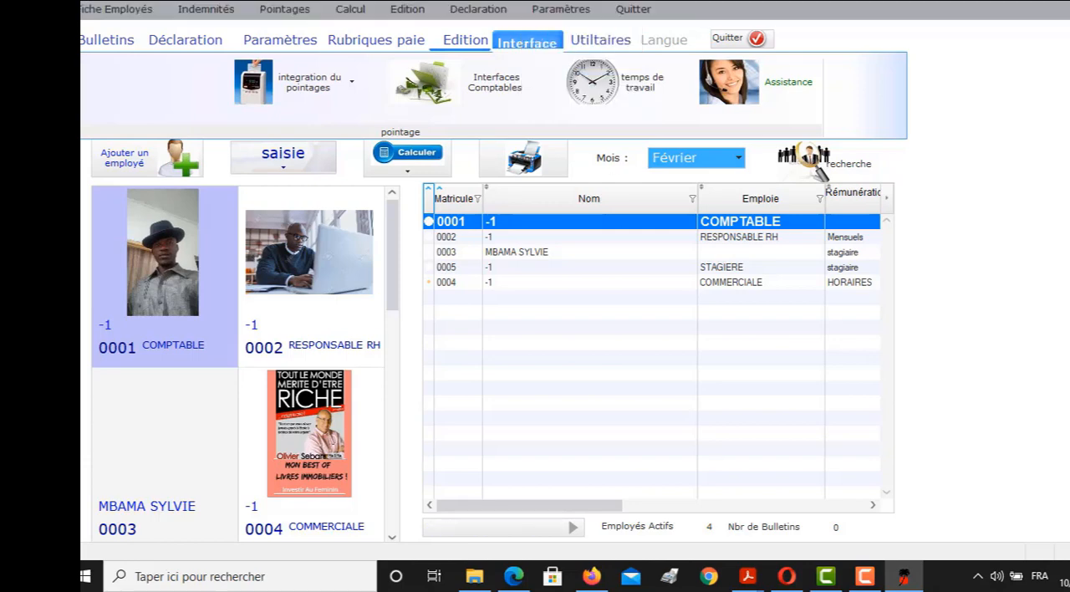
click(865, 576)
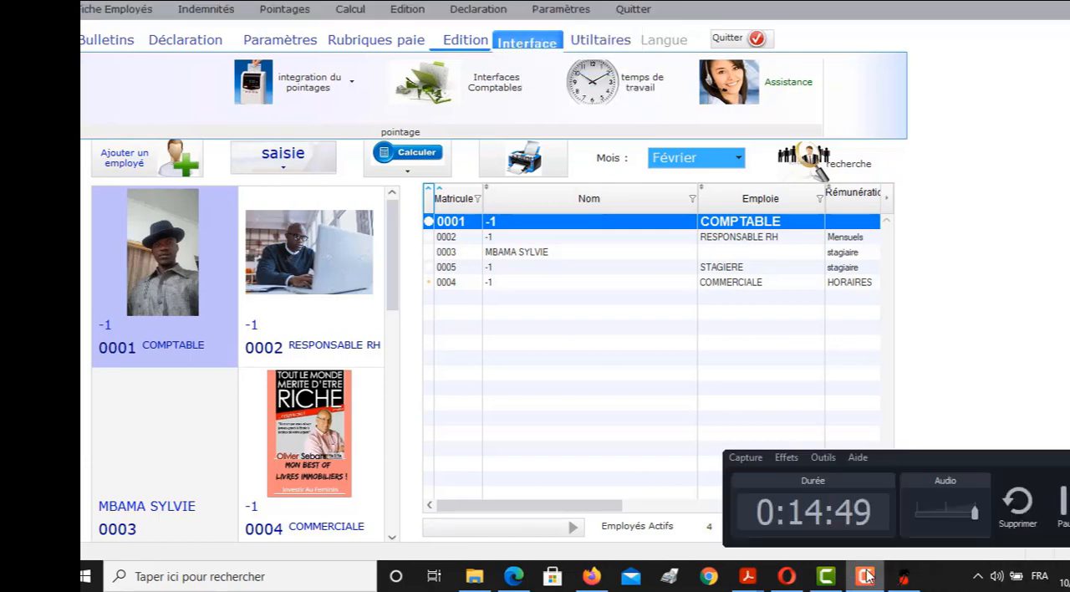
click(1061, 501)
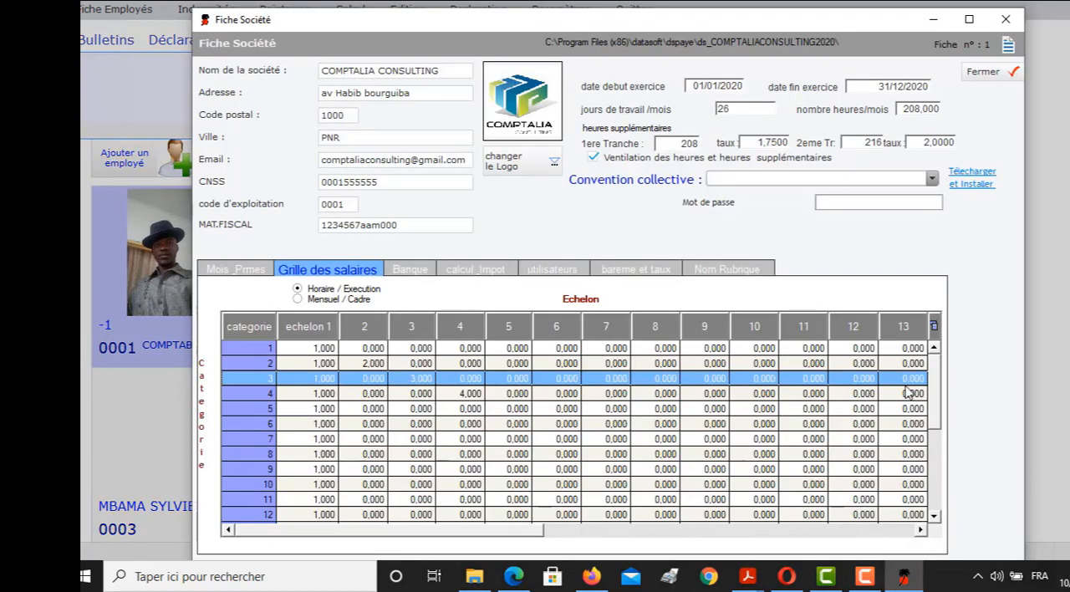
Examine the categories and echelons of the hourly salary grid and the list of available collective agreements
scroll(318, 430, down, 3)
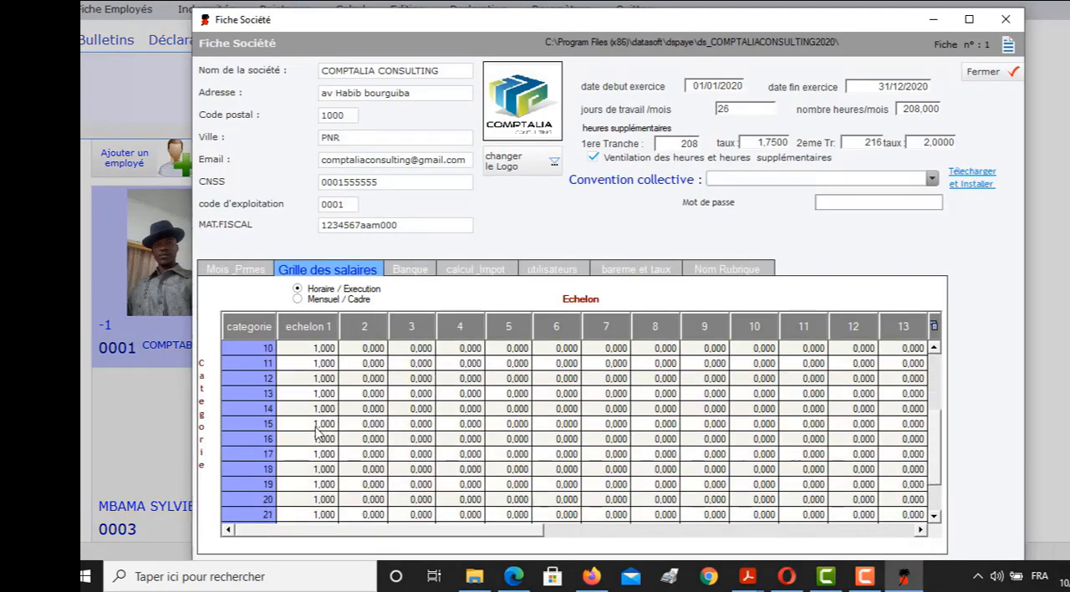
scroll(318, 431, down, 1)
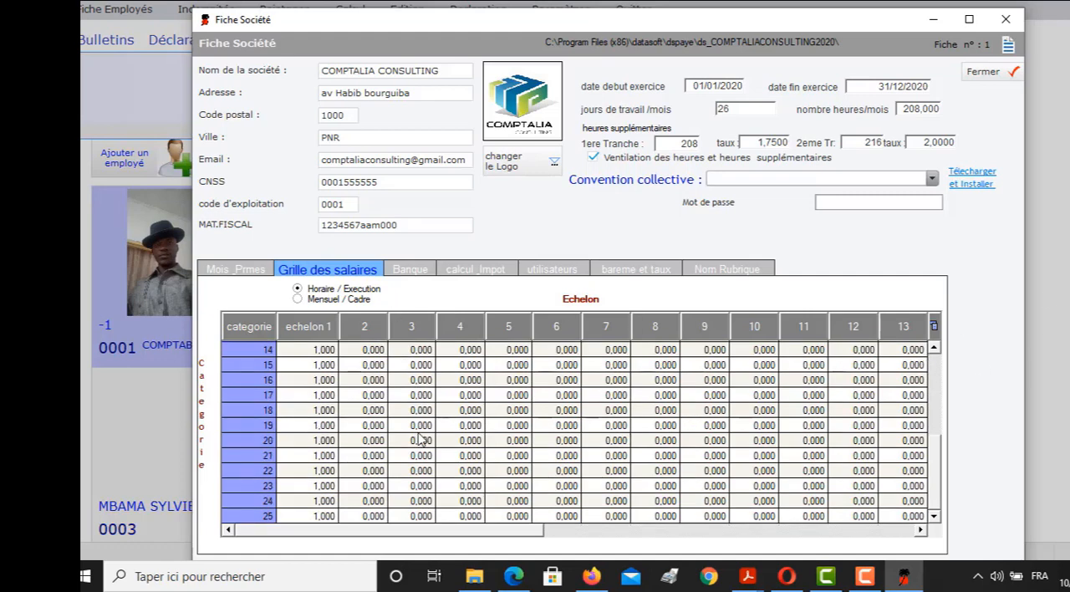
scroll(493, 426, up, 5)
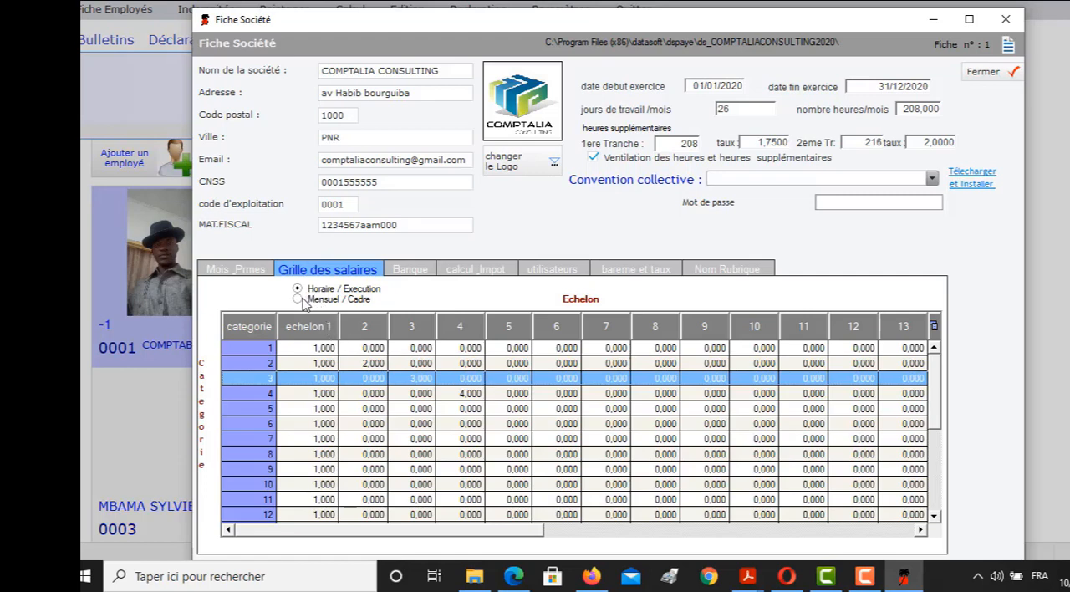
click(323, 349)
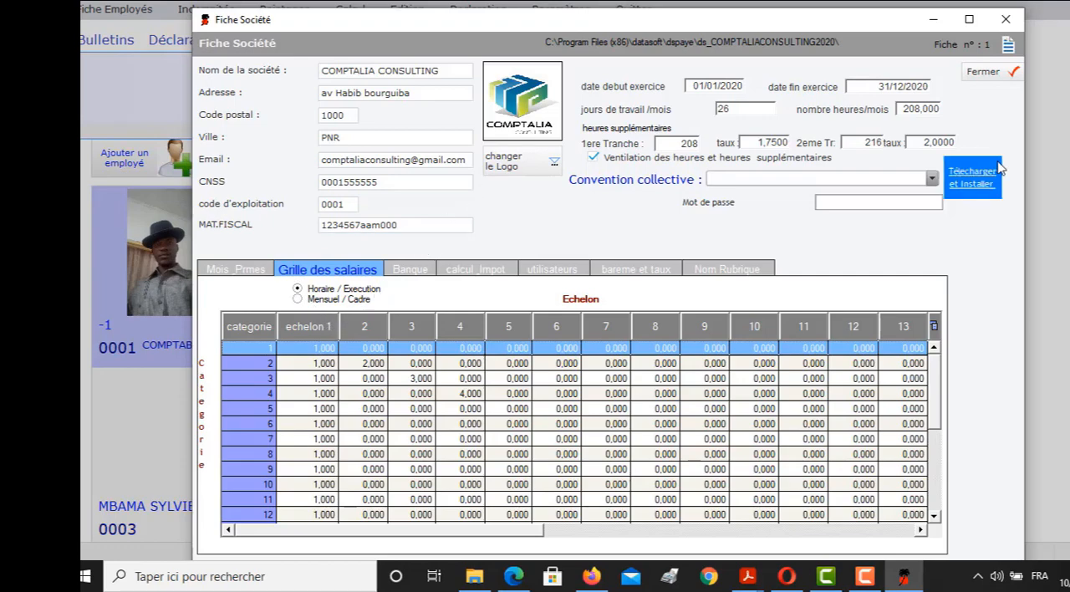
click(931, 178)
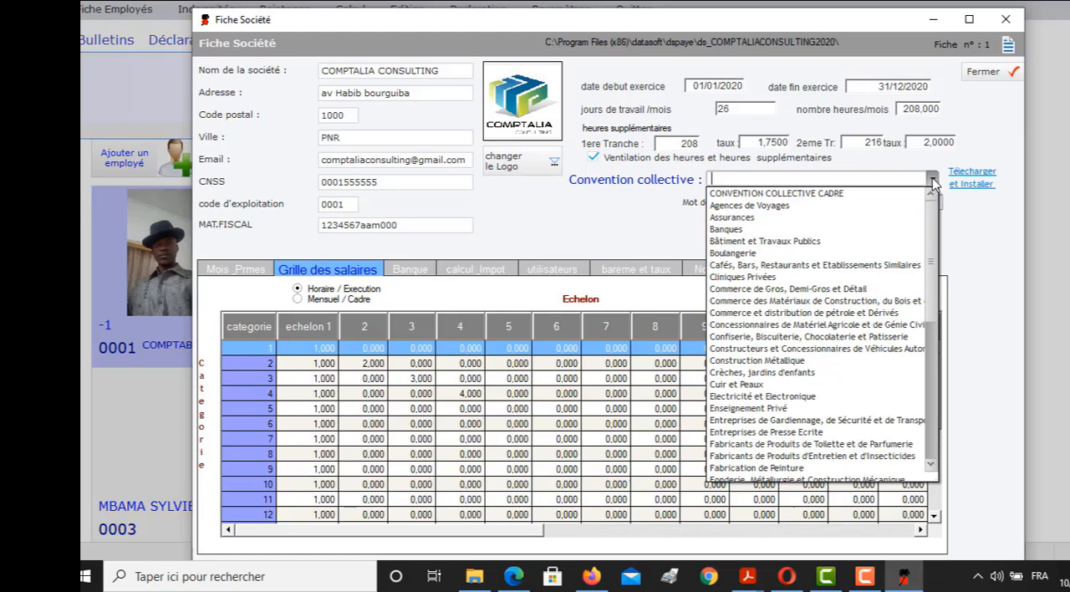
click(931, 180)
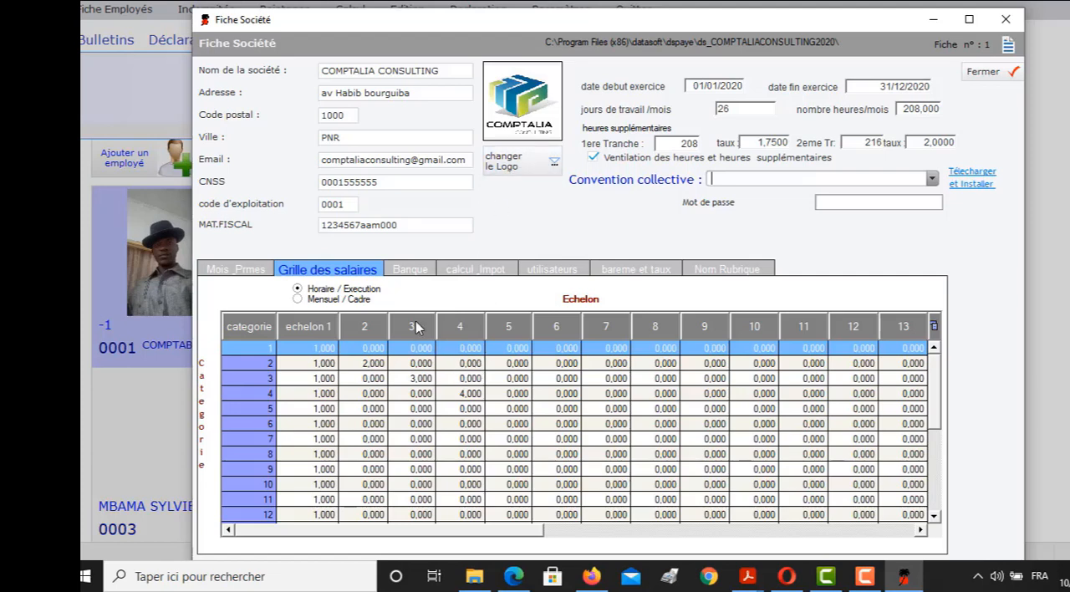
scroll(415, 326, down, 3)
scroll(415, 326, down, 2)
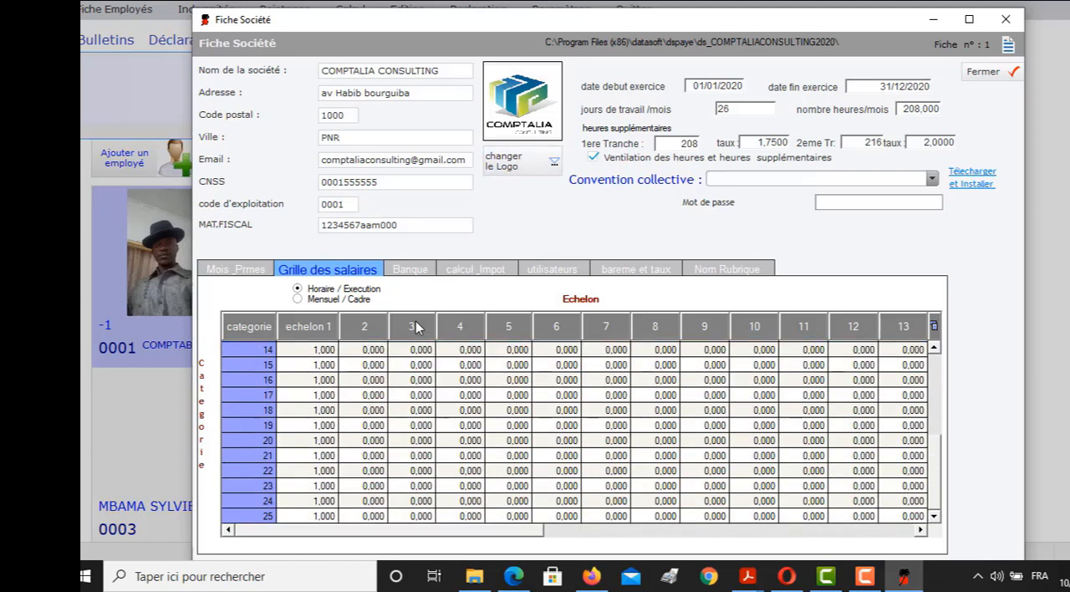
Review the company's bank settings and set the country to Congo Brazzaville in the tax calculation settings
click(409, 274)
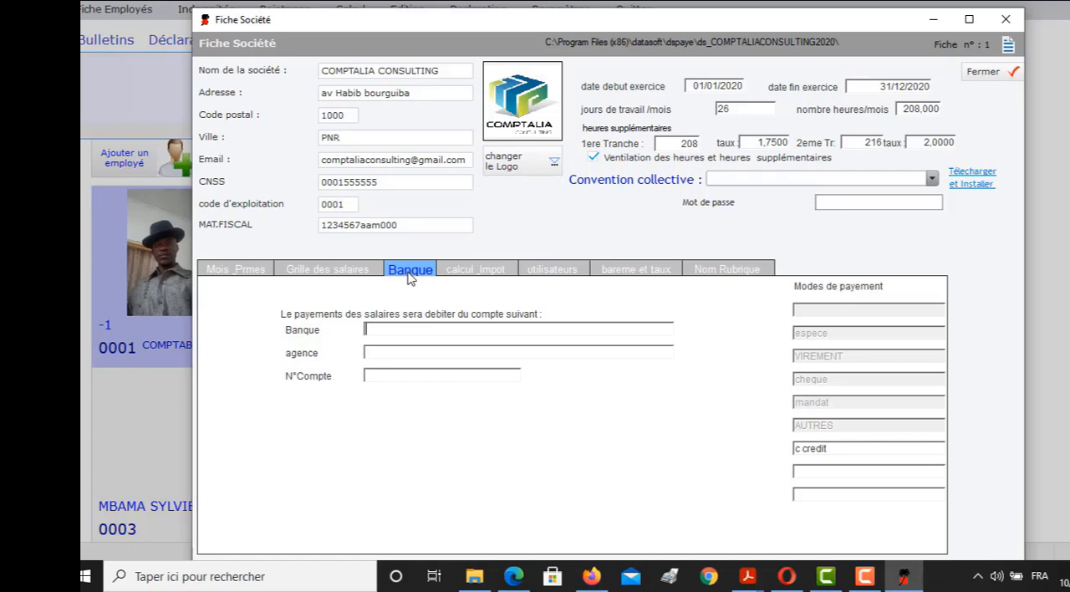
click(466, 269)
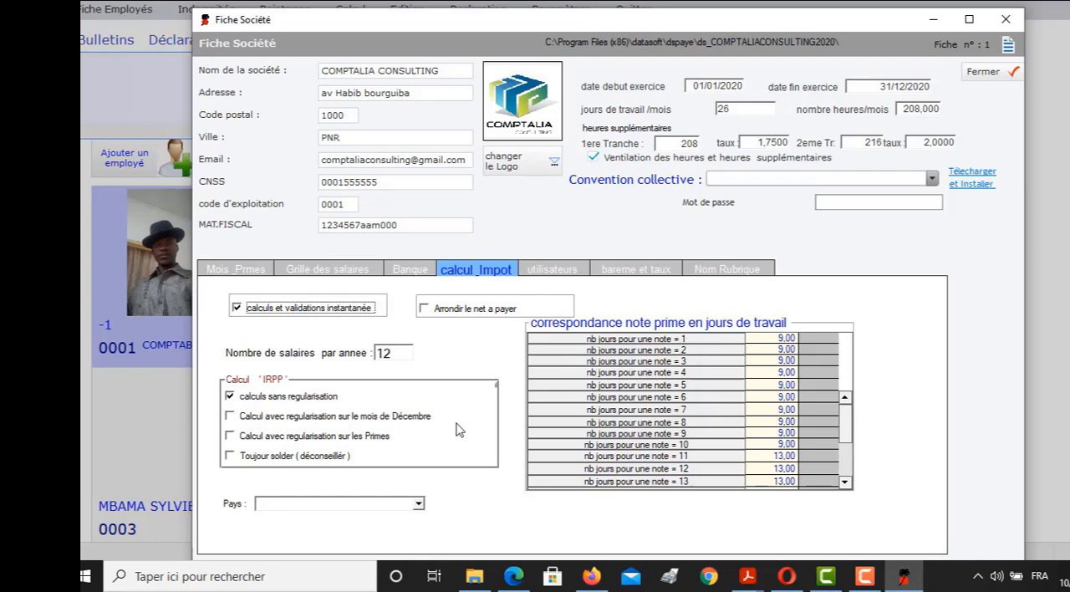
click(418, 504)
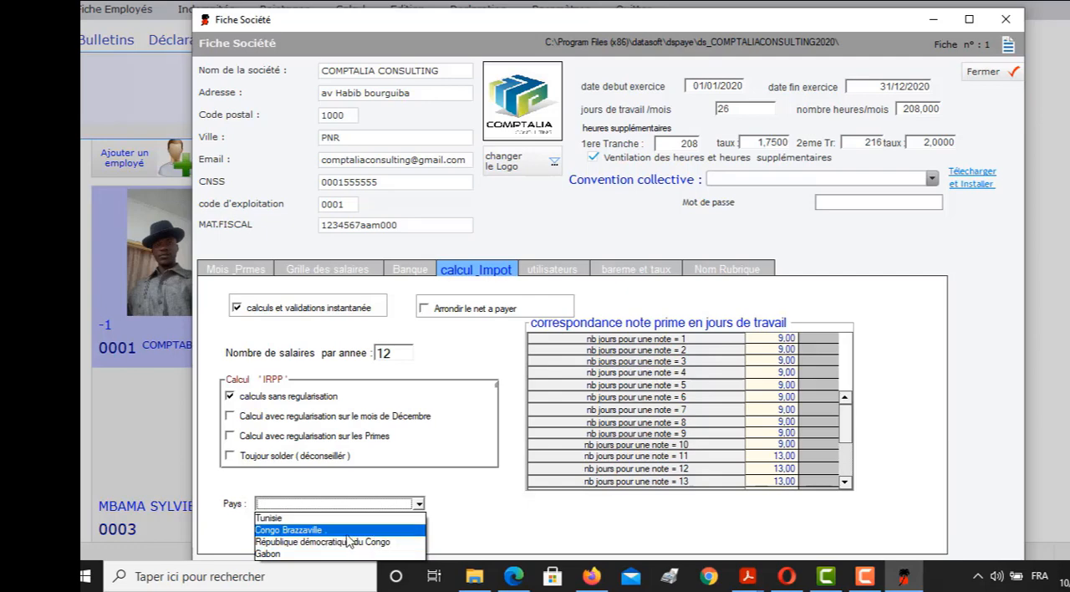
click(348, 535)
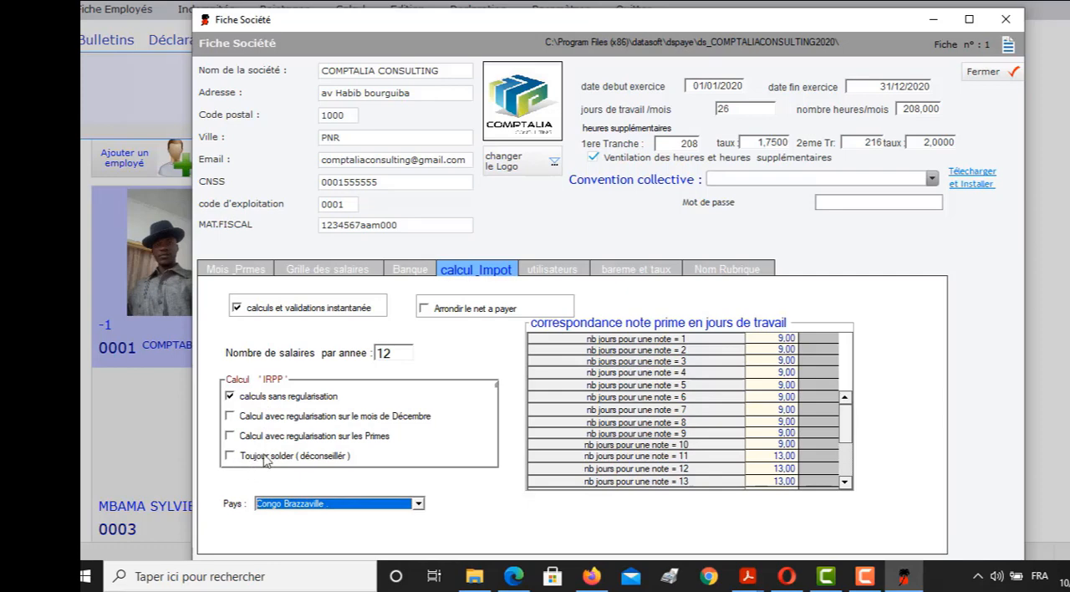
Examine the table that converts bonus notes into working days
scroll(725, 404, down, 1)
scroll(725, 404, down, 3)
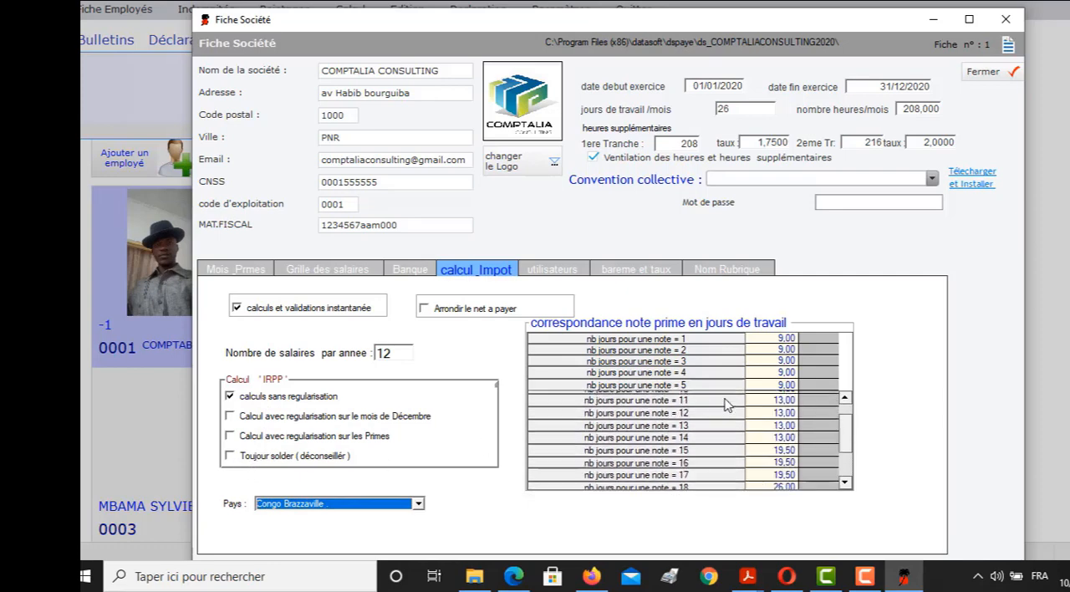
scroll(725, 404, up, 3)
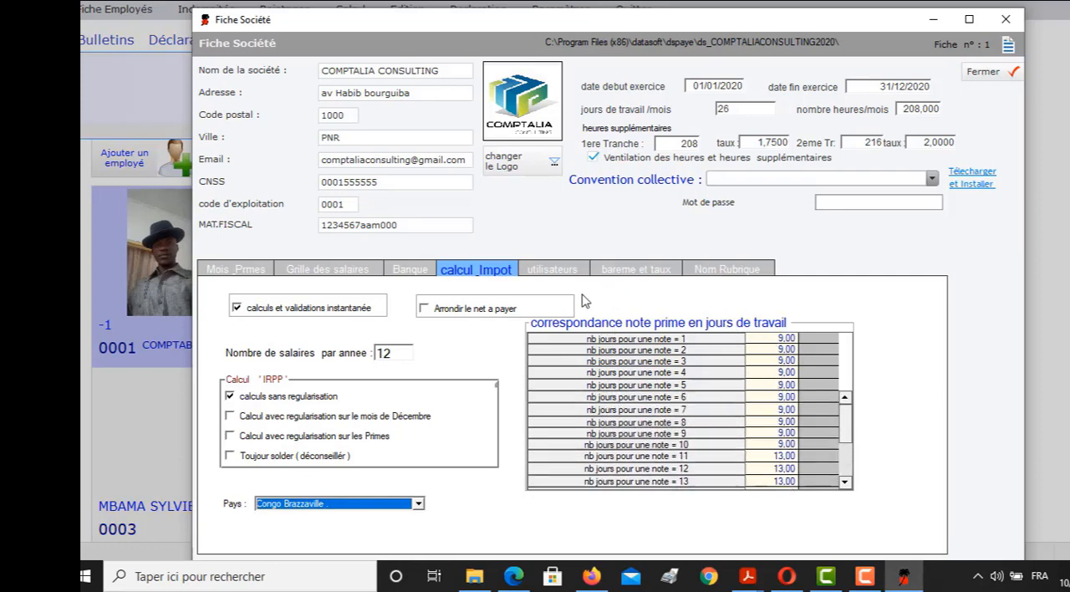
Look through the company's user permissions, rates, payroll item names and monthly settings, and close the company record
click(562, 272)
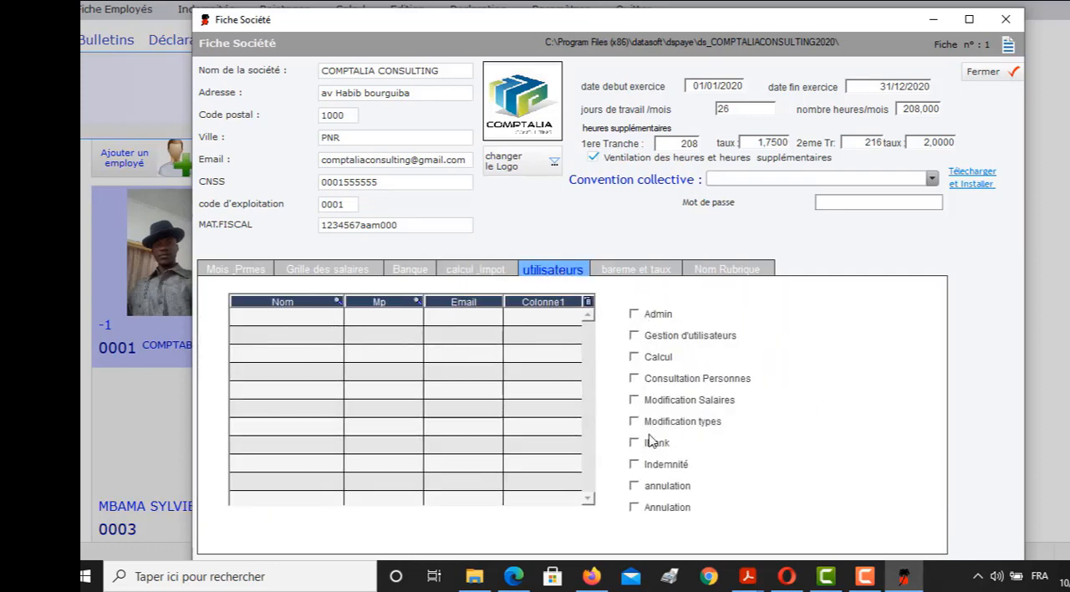
click(645, 275)
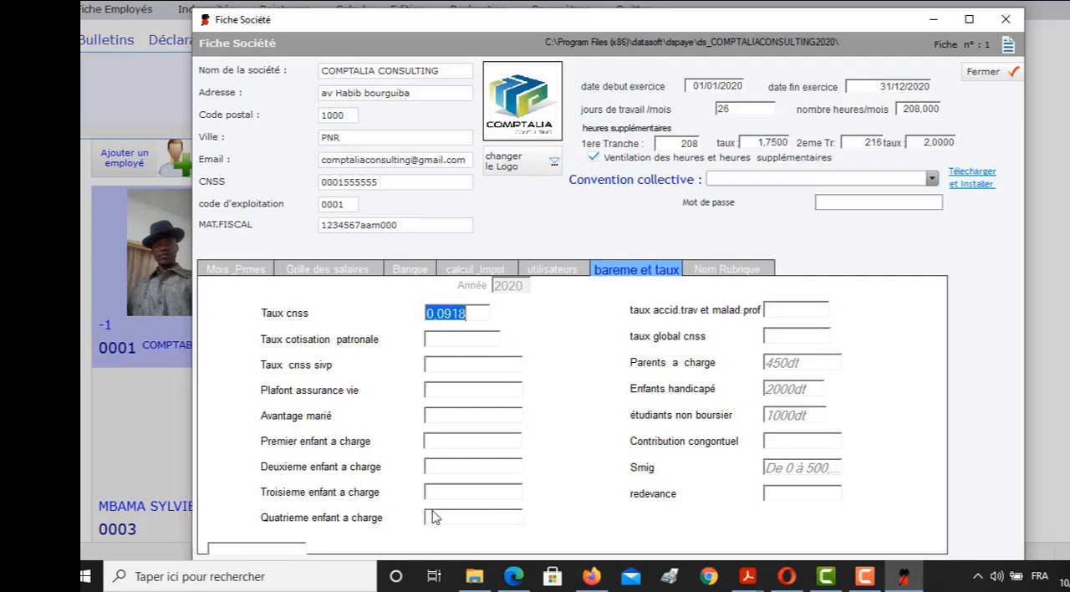
click(735, 272)
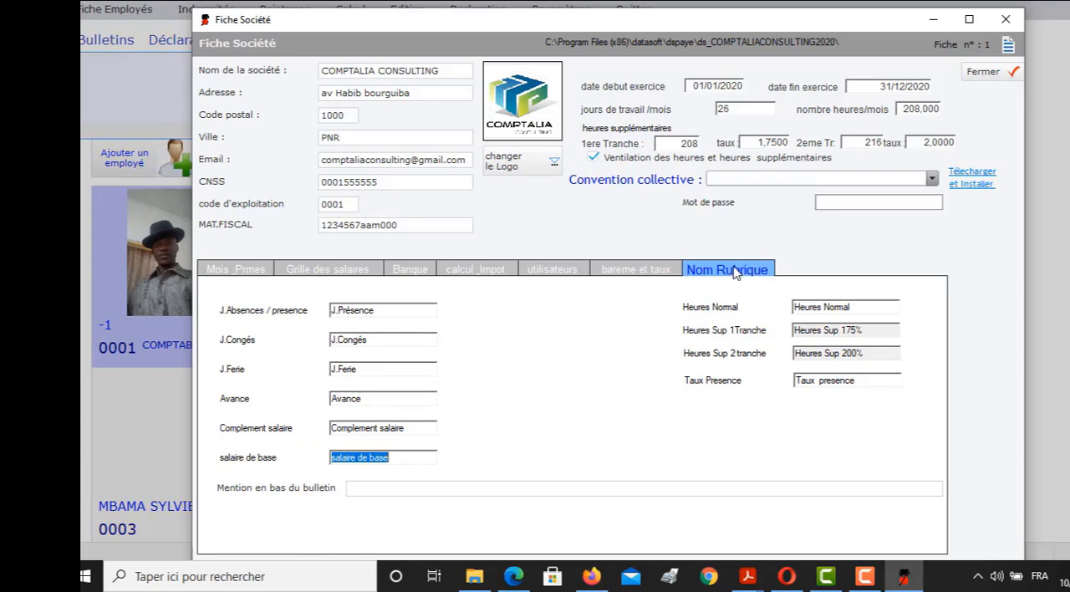
click(846, 333)
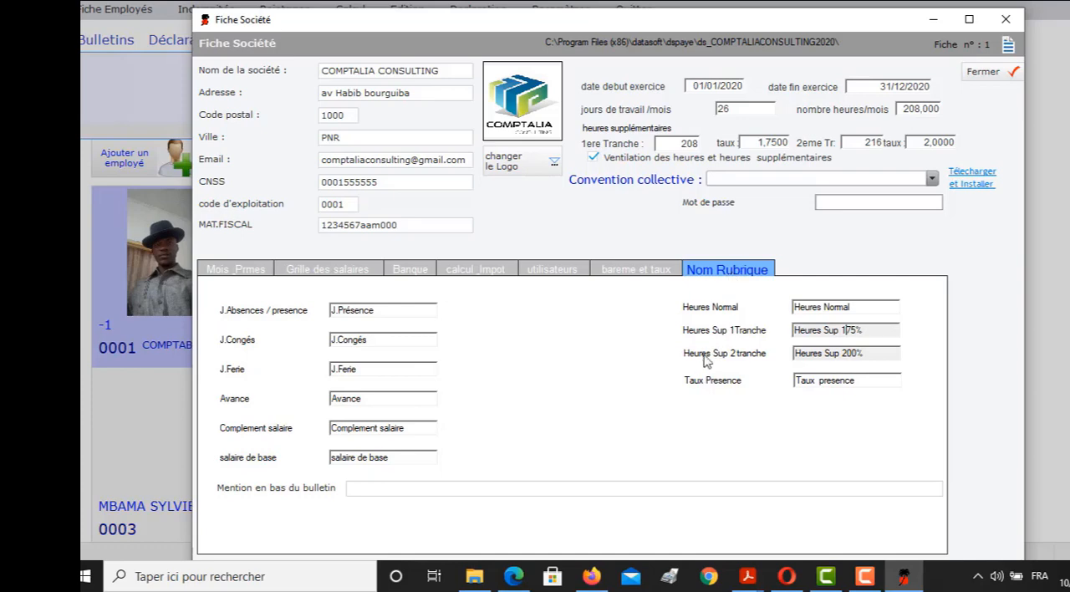
click(242, 273)
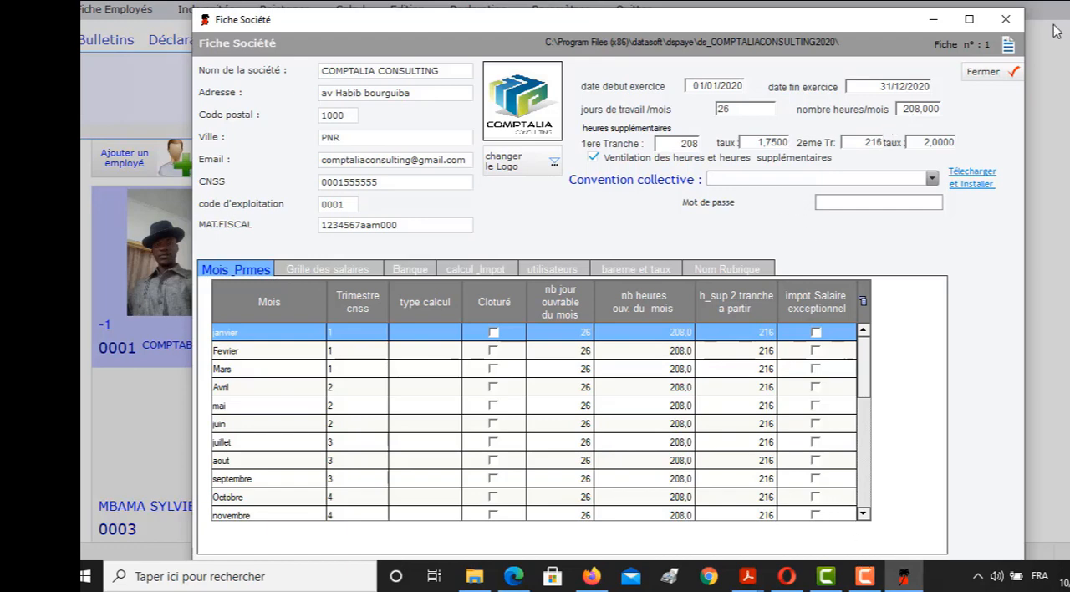
click(1006, 22)
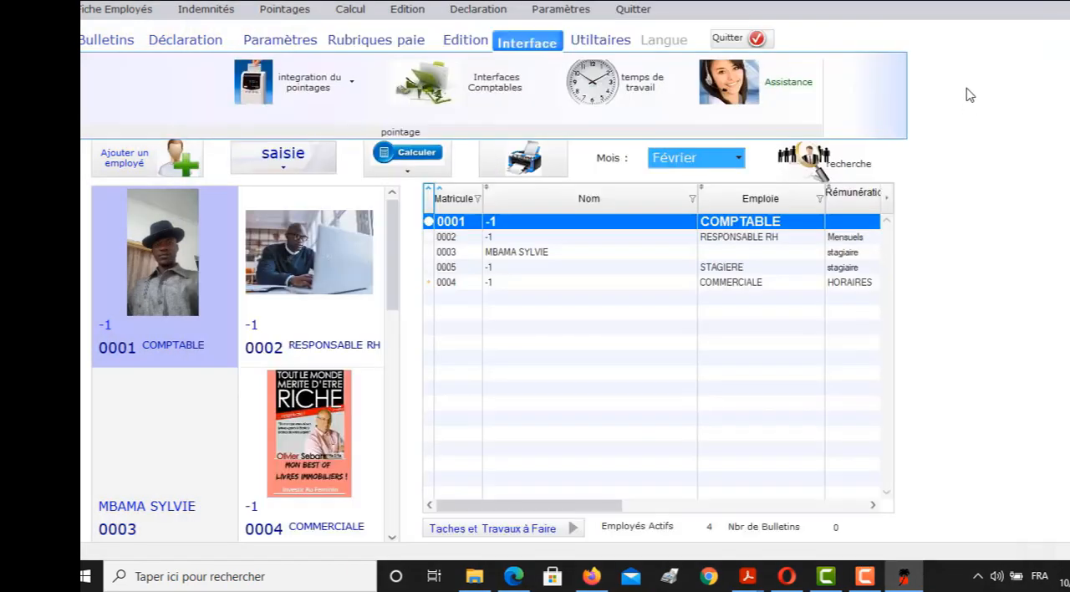